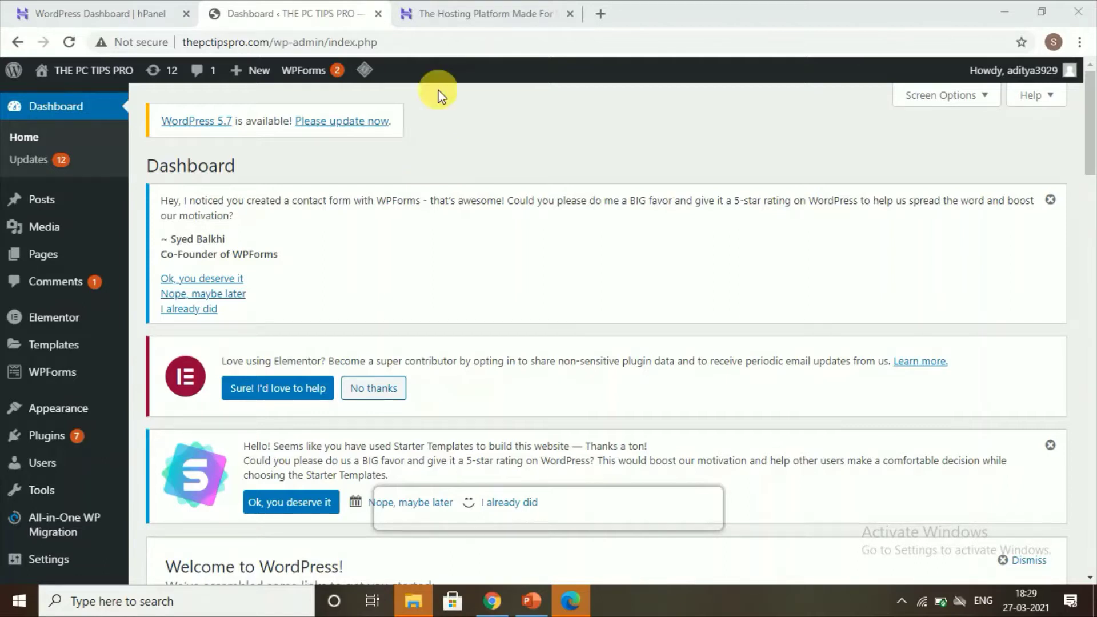
- Open the site's theme management page and look through the installed themes
{"action": "mouse_move", "coordinate": [38, 411]}
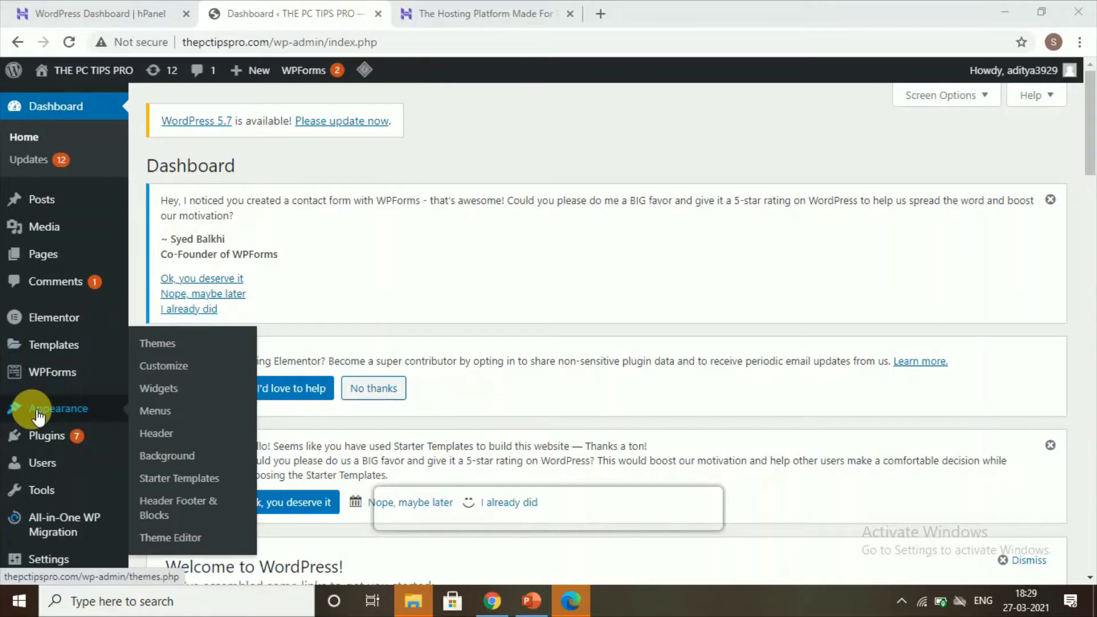
{"action": "left_click", "coordinate": [168, 345]}
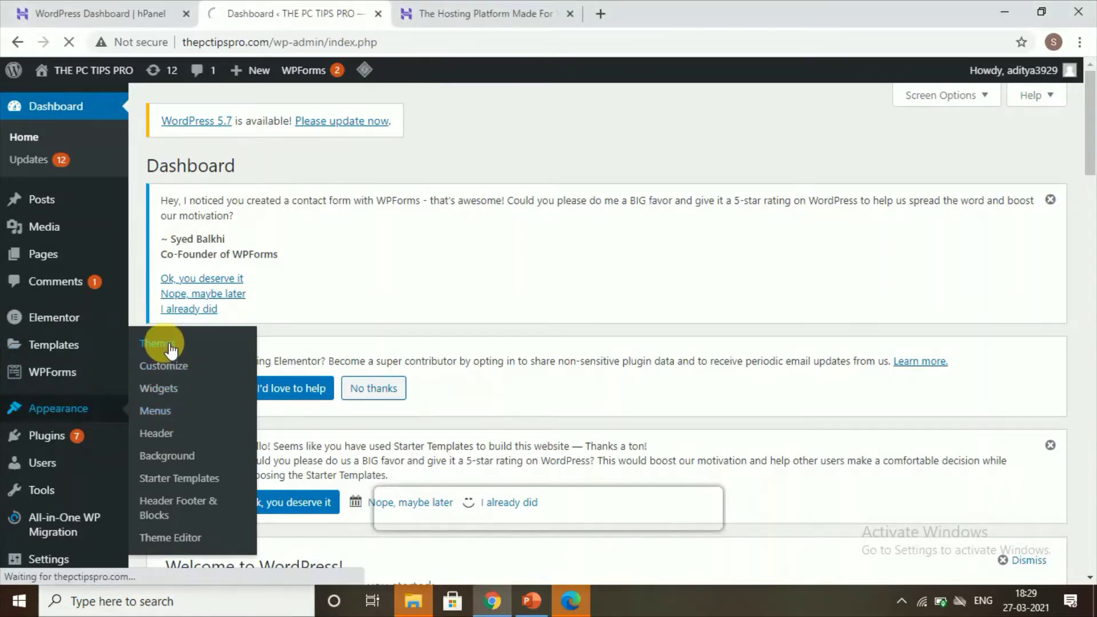
{"action": "scroll", "coordinate": [246, 342], "scroll_direction": "down", "scroll_amount": 5}
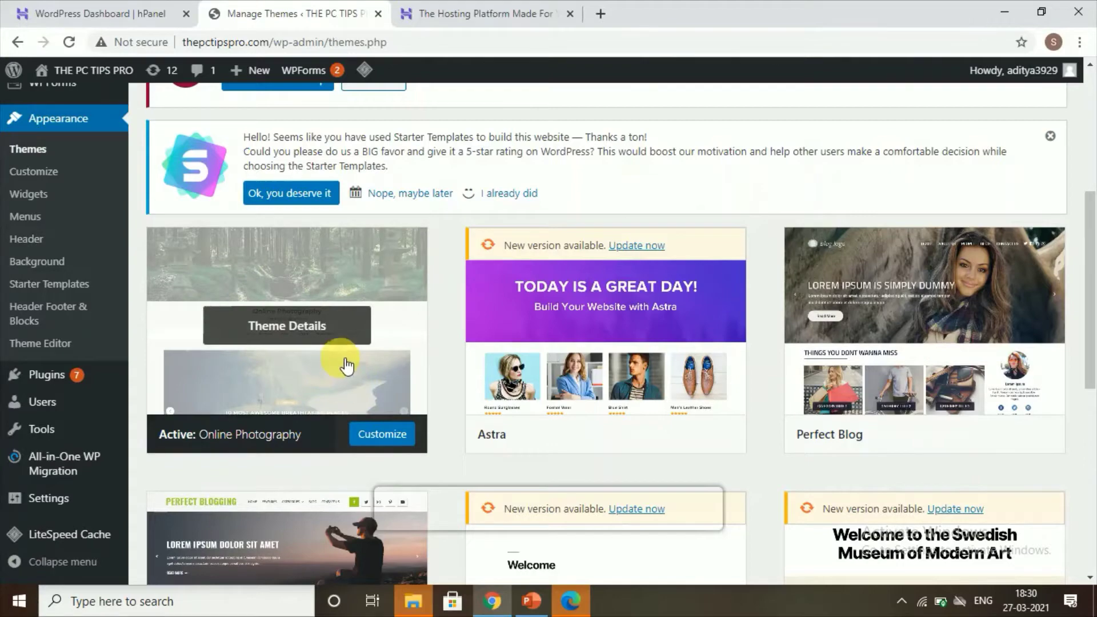
{"action": "scroll", "coordinate": [340, 360], "scroll_direction": "down", "scroll_amount": 5}
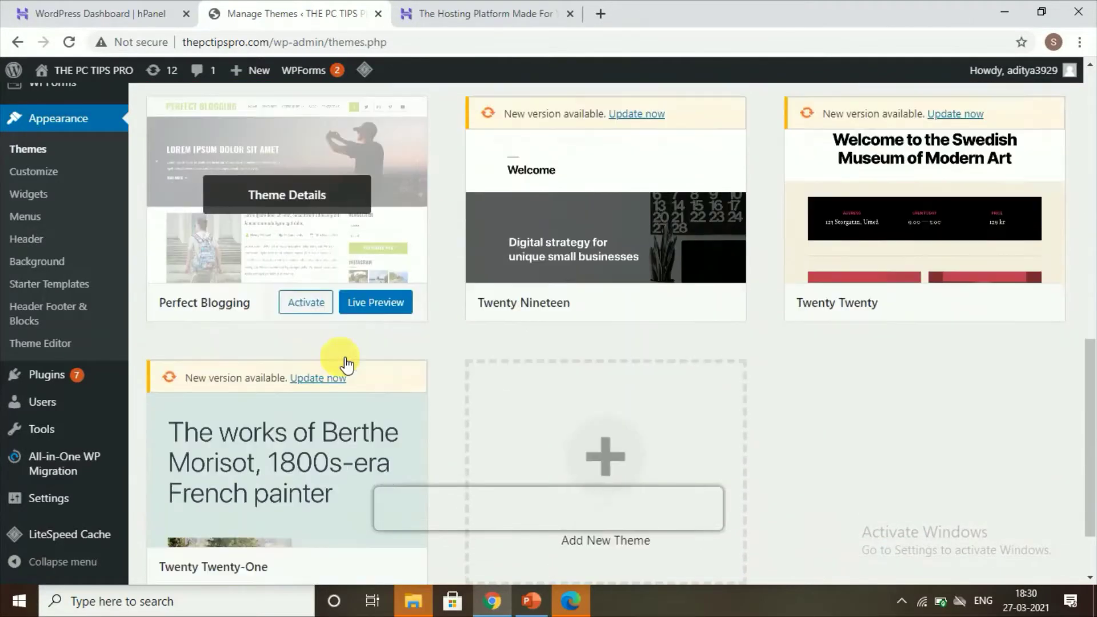
{"action": "scroll", "coordinate": [343, 362], "scroll_direction": "up", "scroll_amount": 6}
{"action": "scroll", "coordinate": [330, 363], "scroll_direction": "up", "scroll_amount": 4}
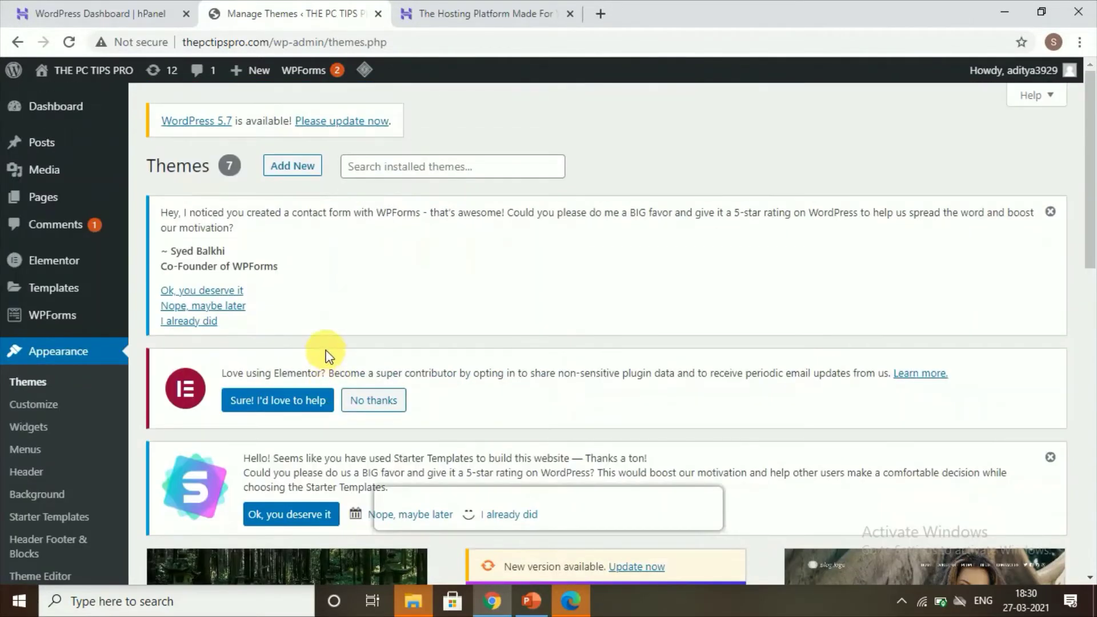
- Open the page for adding new themes and browse the featured themes
{"action": "left_click", "coordinate": [294, 171]}
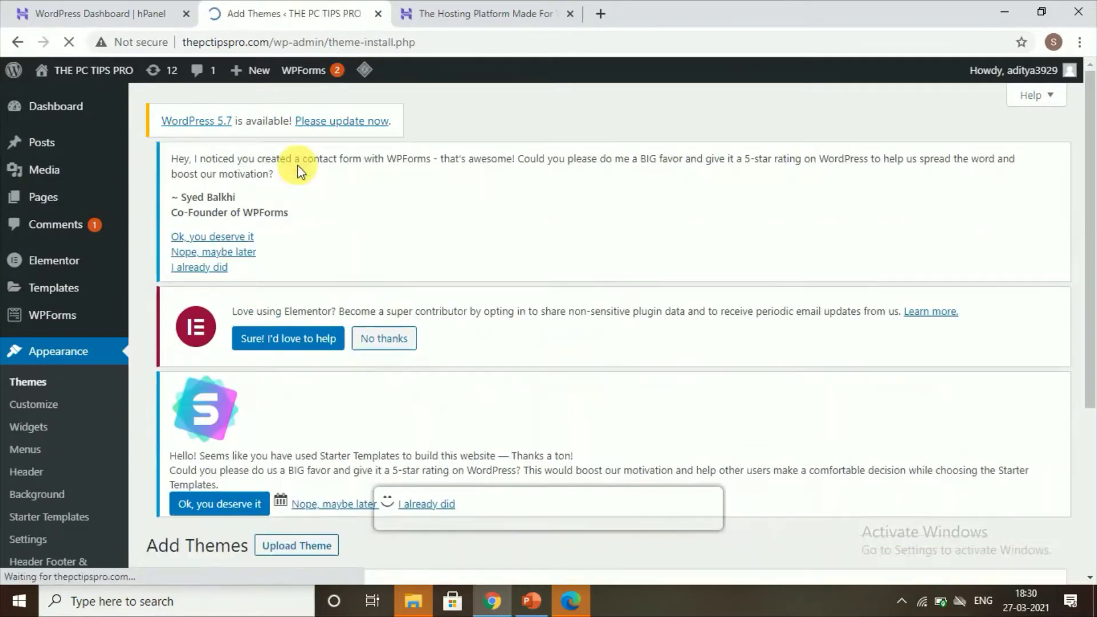
{"action": "scroll", "coordinate": [343, 232], "scroll_direction": "down", "scroll_amount": 8}
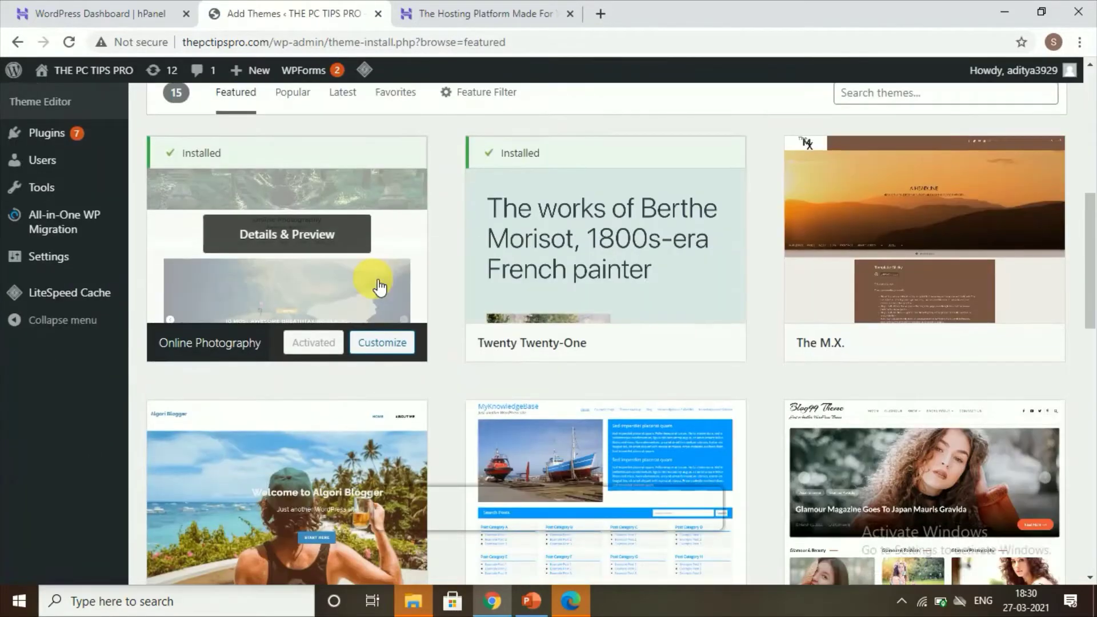
{"action": "scroll", "coordinate": [380, 286], "scroll_direction": "down", "scroll_amount": 8}
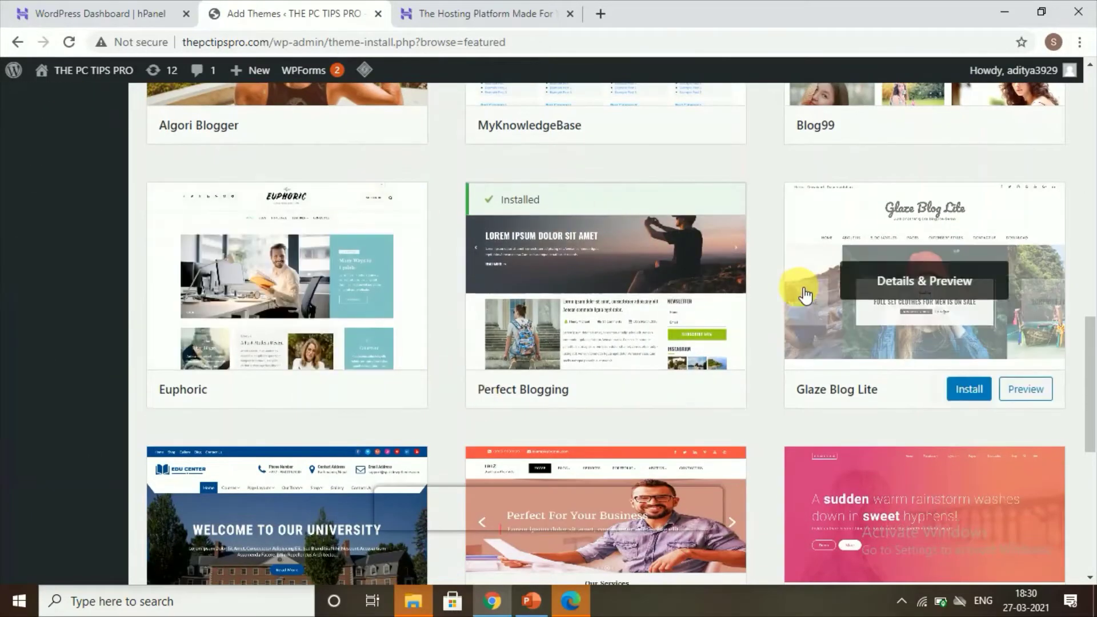
{"action": "scroll", "coordinate": [800, 286], "scroll_direction": "down", "scroll_amount": 4}
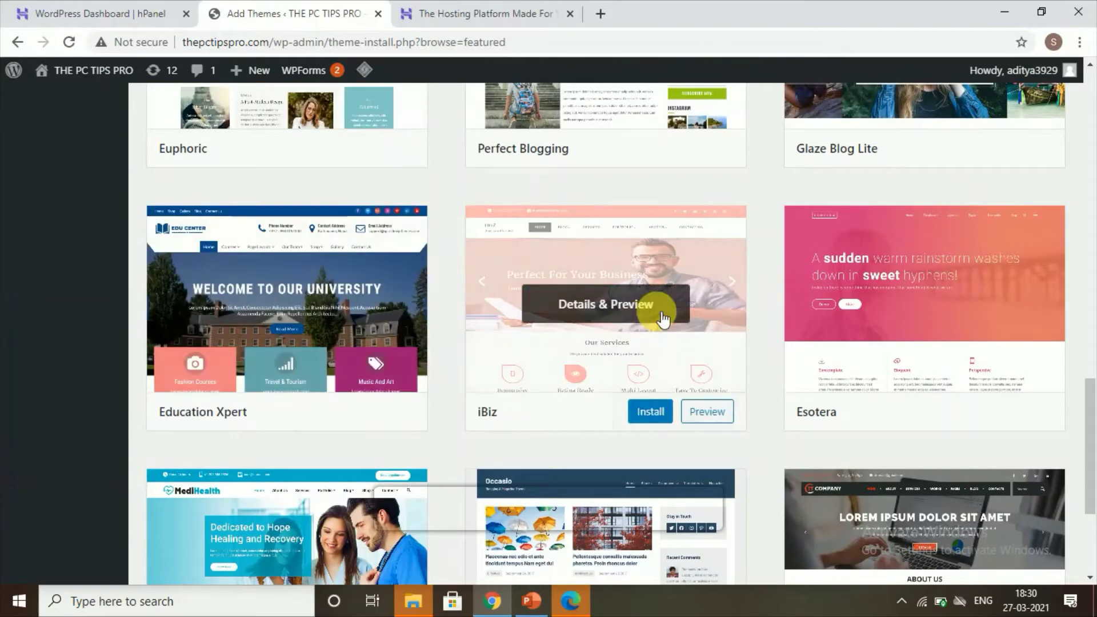
{"action": "scroll", "coordinate": [600, 372], "scroll_direction": "up", "scroll_amount": 4}
{"action": "scroll", "coordinate": [600, 364], "scroll_direction": "up", "scroll_amount": 12}
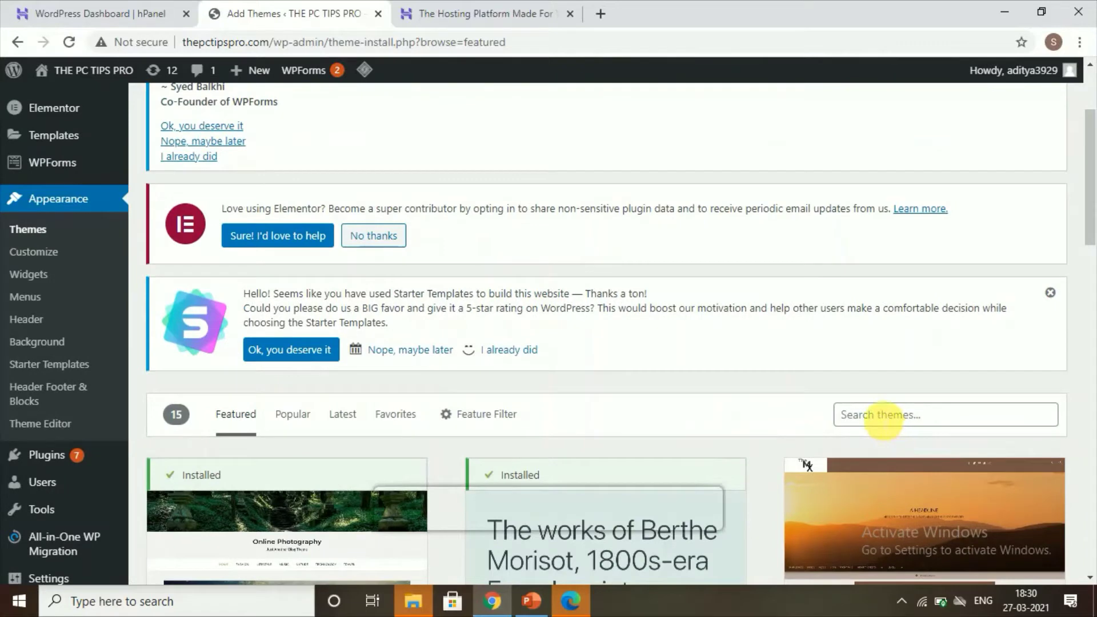
{"action": "left_click", "coordinate": [874, 423]}
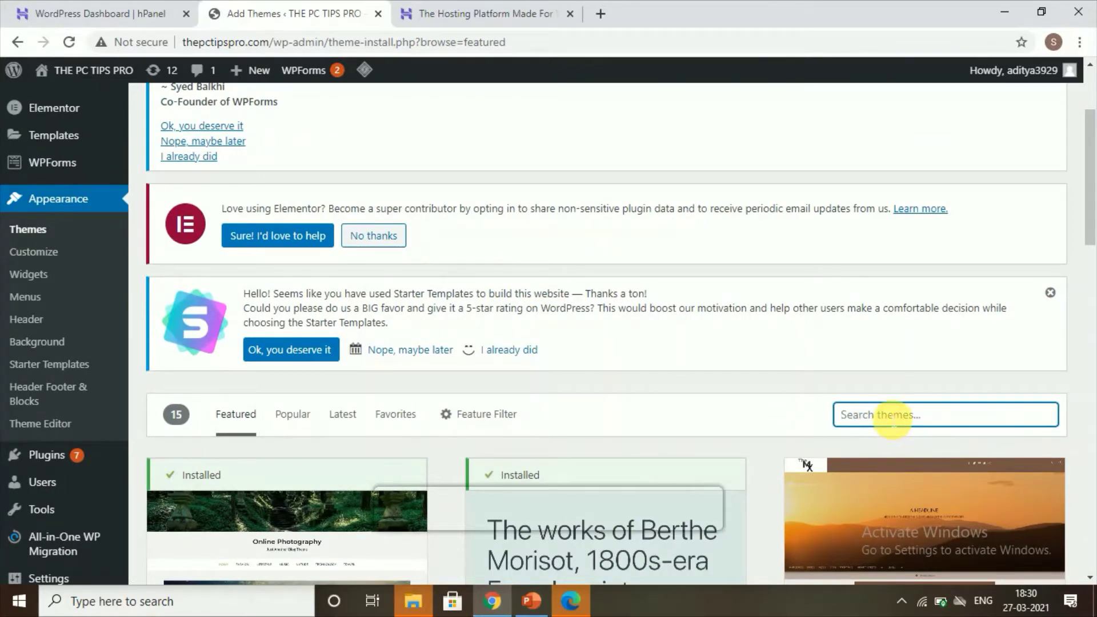
{"action": "scroll", "coordinate": [883, 414], "scroll_direction": "down", "scroll_amount": 14}
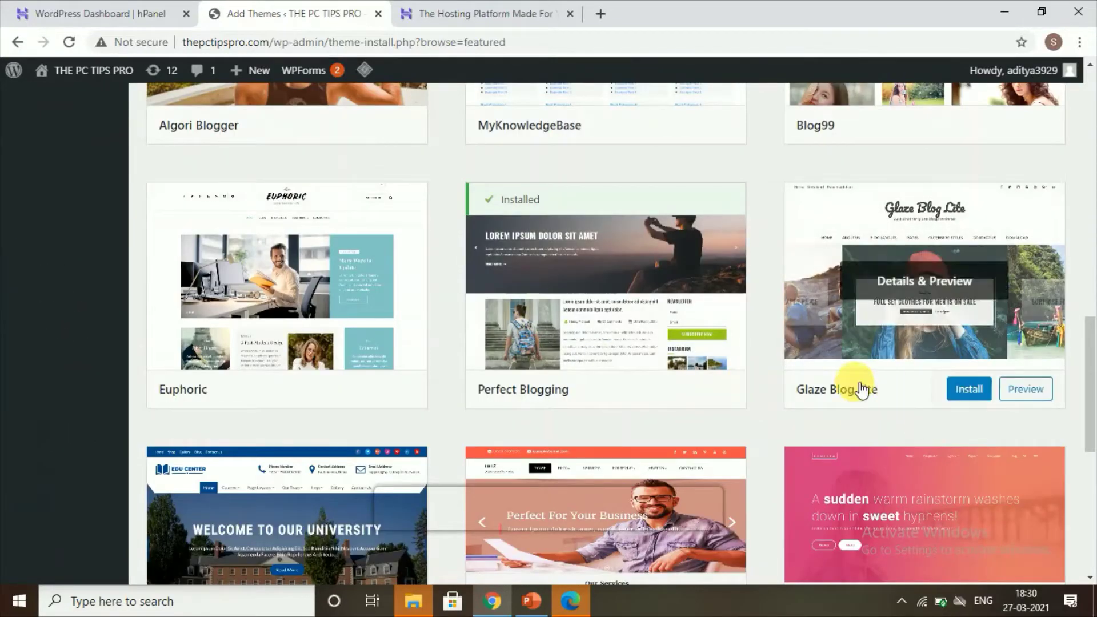
- Preview the Education Xpert theme and look through its demo page
{"action": "scroll", "coordinate": [852, 389], "scroll_direction": "down", "scroll_amount": 5}
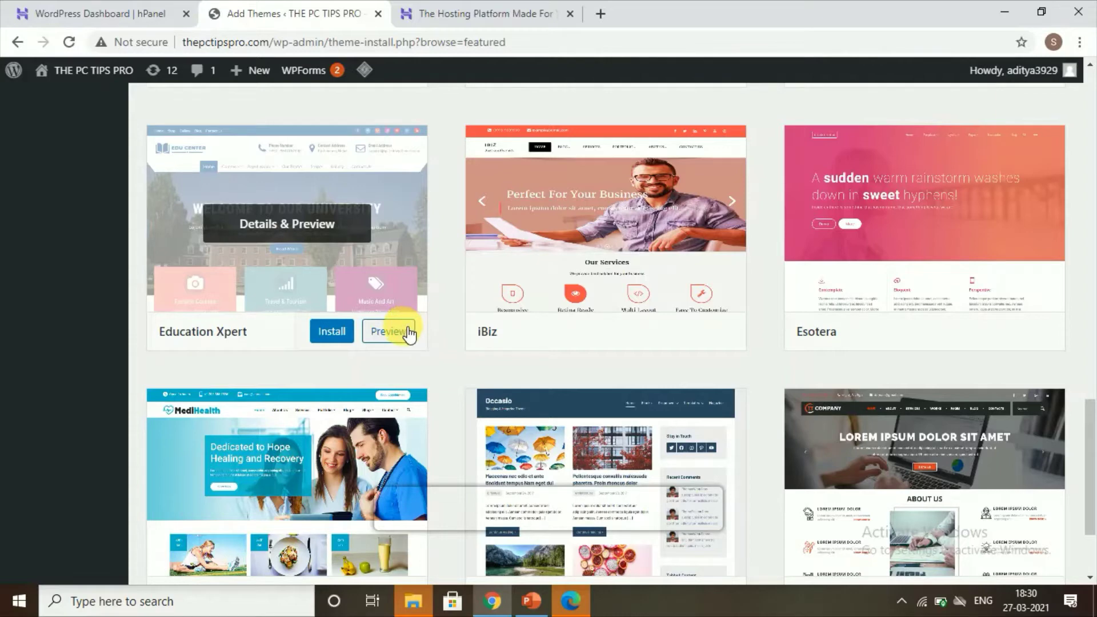
{"action": "left_click", "coordinate": [405, 331]}
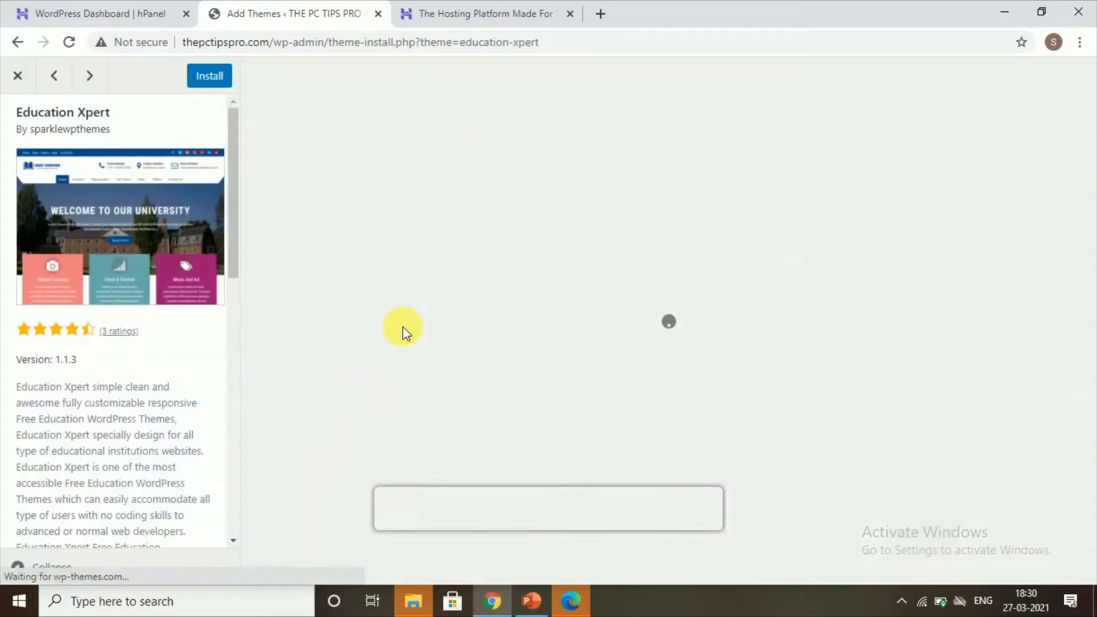
{"action": "scroll", "coordinate": [500, 301], "scroll_direction": "down", "scroll_amount": 10}
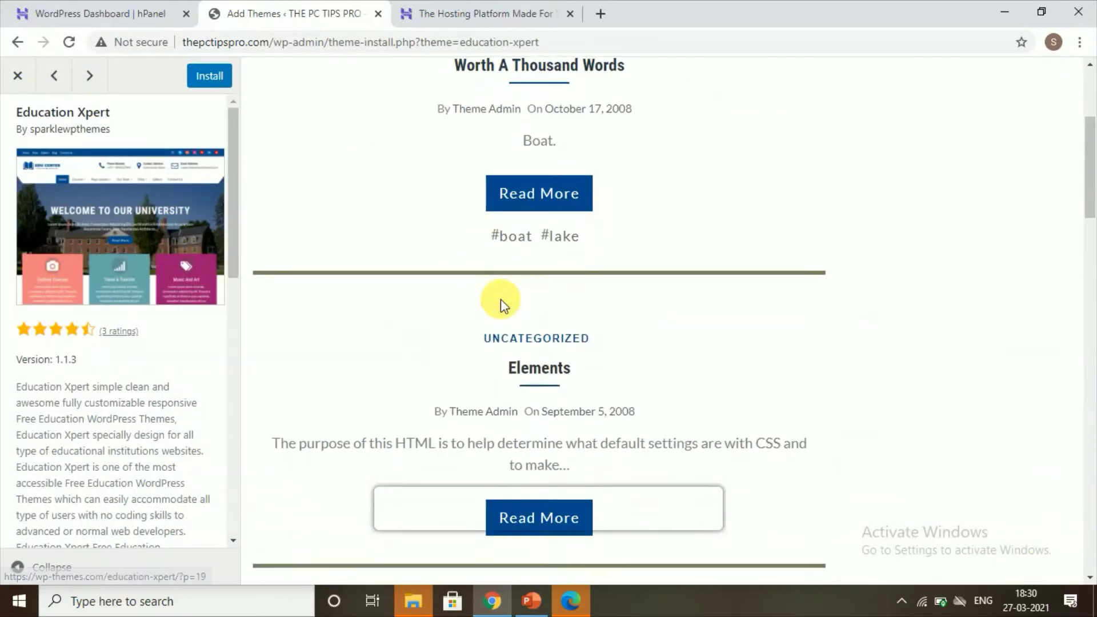
{"action": "scroll", "coordinate": [499, 300], "scroll_direction": "down", "scroll_amount": 15}
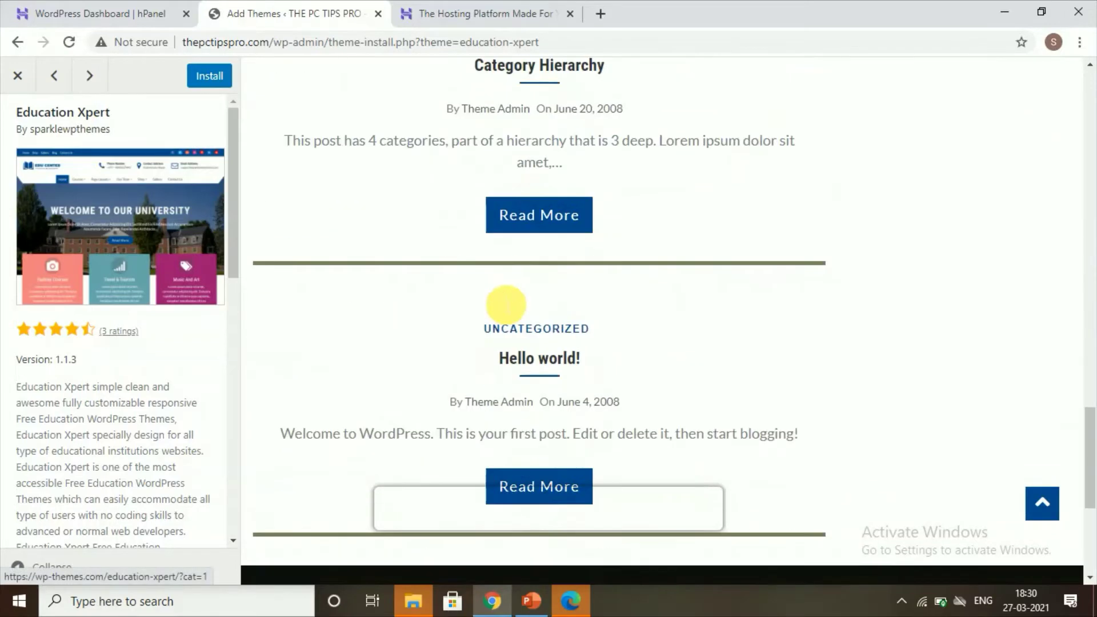
{"action": "scroll", "coordinate": [500, 298], "scroll_direction": "up", "scroll_amount": 12}
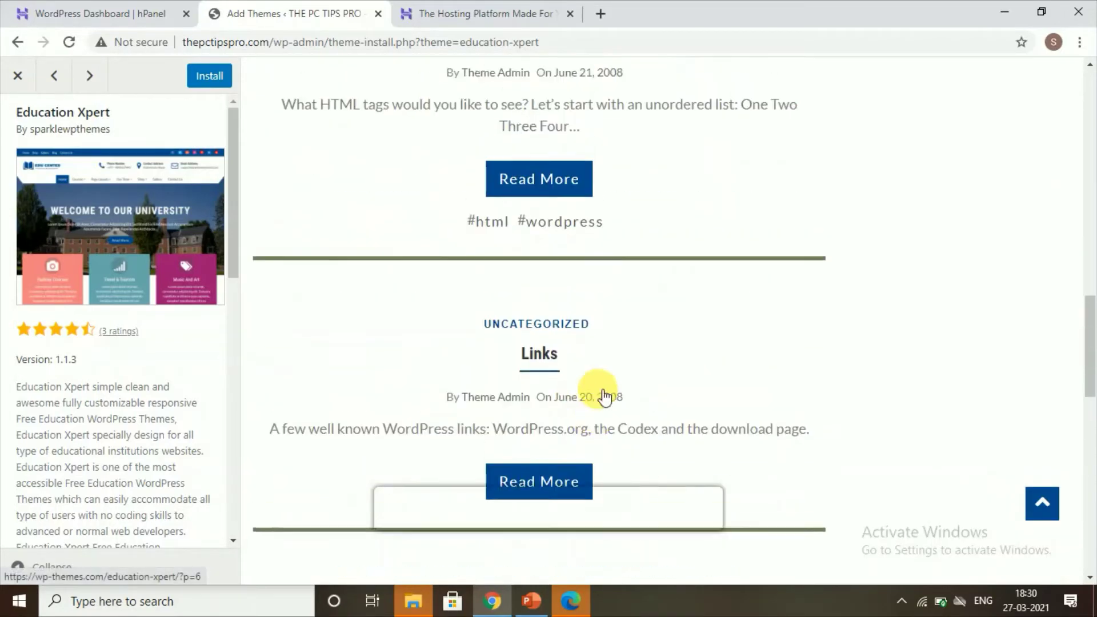
{"action": "scroll", "coordinate": [598, 385], "scroll_direction": "up", "scroll_amount": 10}
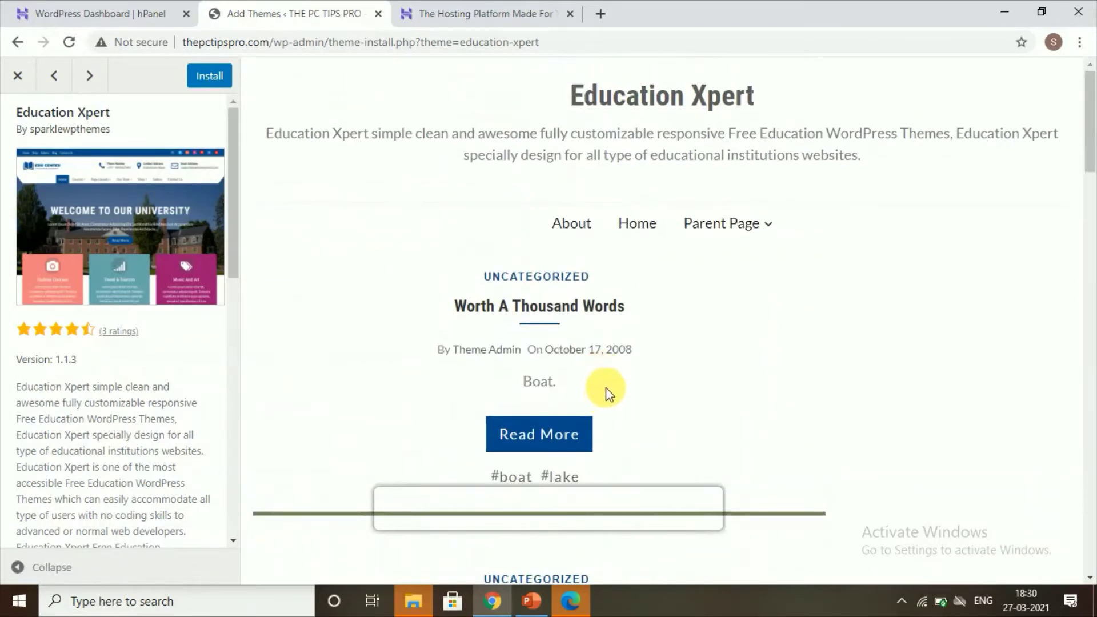
- Install the Education Xpert theme and close its preview
{"action": "left_click", "coordinate": [211, 80]}
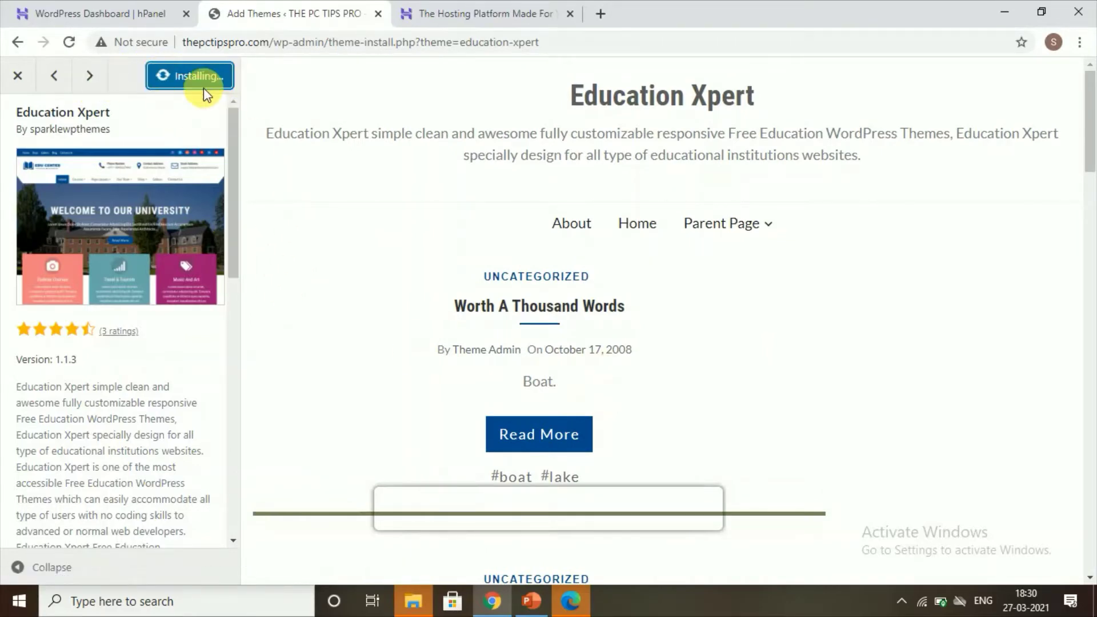
{"action": "left_click", "coordinate": [38, 84]}
{"action": "left_click", "coordinate": [20, 80]}
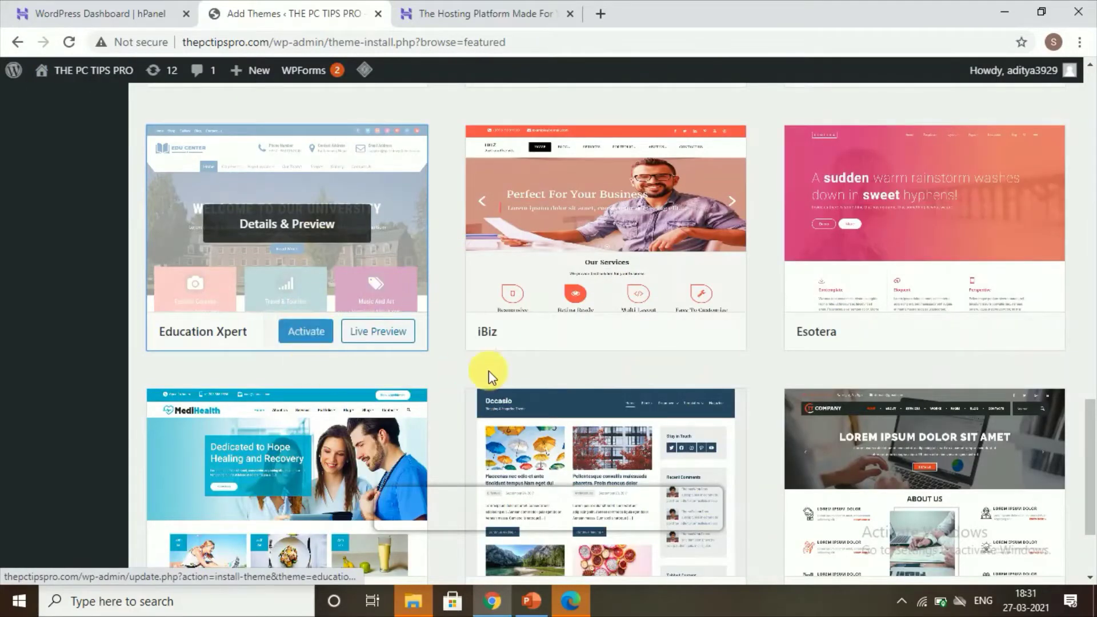
- Activate the Education Xpert theme and check it among the installed themes
{"action": "left_click", "coordinate": [315, 346]}
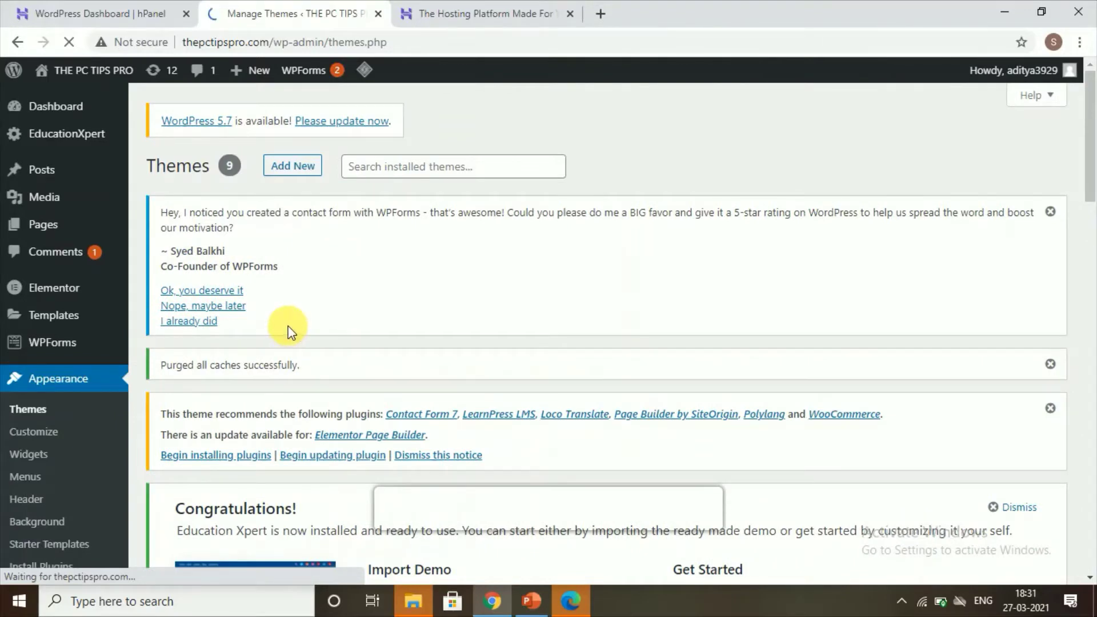
{"action": "scroll", "coordinate": [290, 331], "scroll_direction": "down", "scroll_amount": 5}
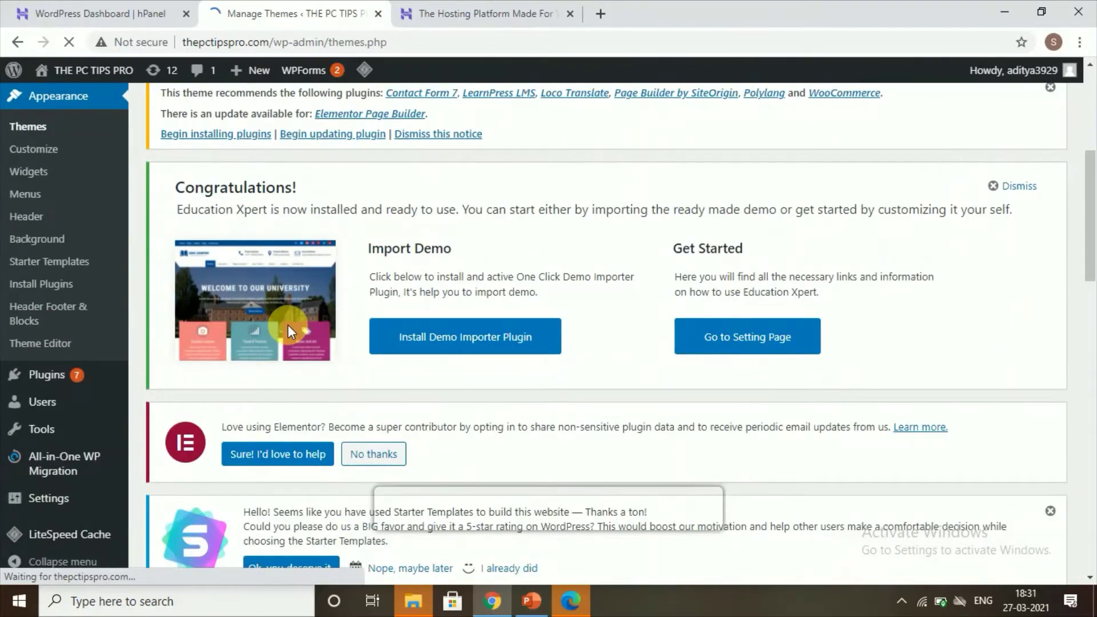
{"action": "scroll", "coordinate": [304, 326], "scroll_direction": "down", "scroll_amount": 8}
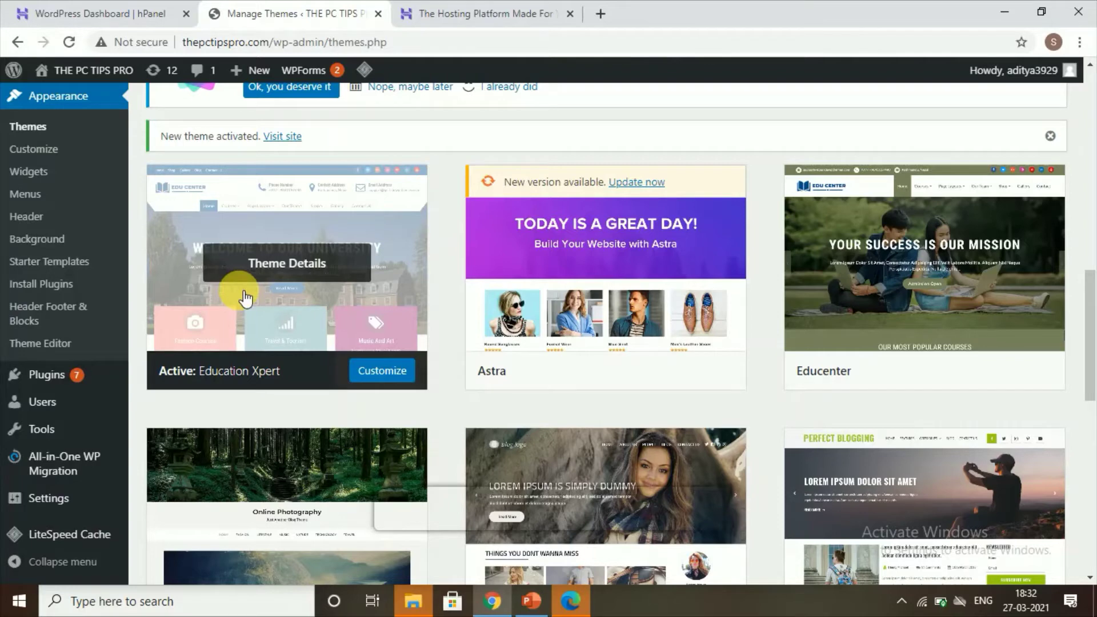
- Switch to the Hostinger website and look over the web hosting sale offer on its home page
{"action": "left_click", "coordinate": [413, 18]}
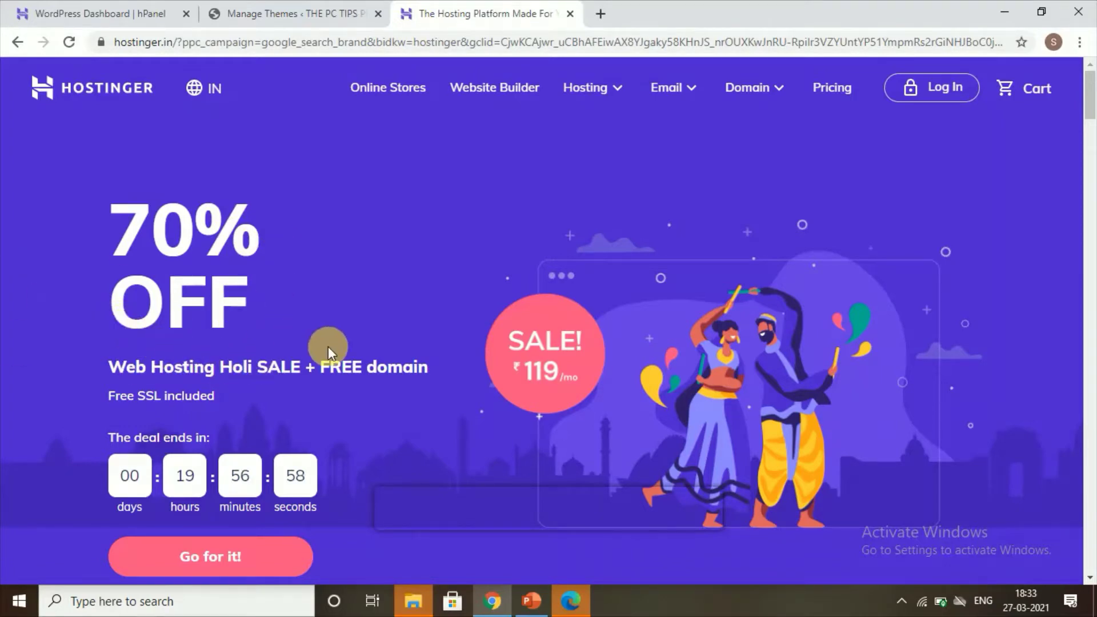
{"action": "scroll", "coordinate": [339, 261], "scroll_direction": "down", "scroll_amount": 3}
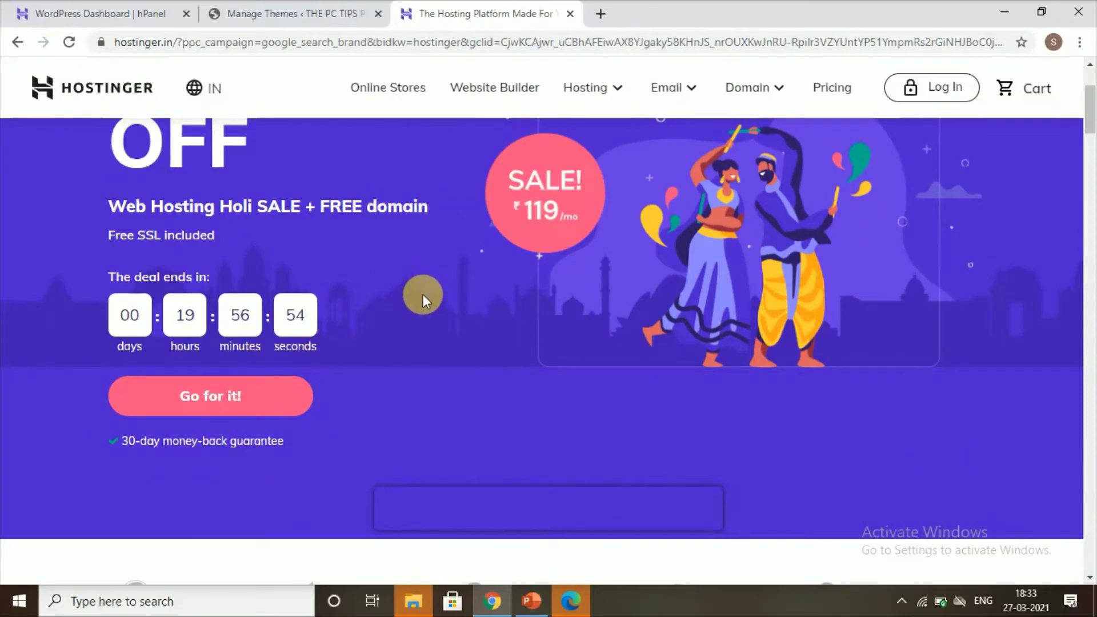
{"action": "scroll", "coordinate": [430, 275], "scroll_direction": "down", "scroll_amount": 5}
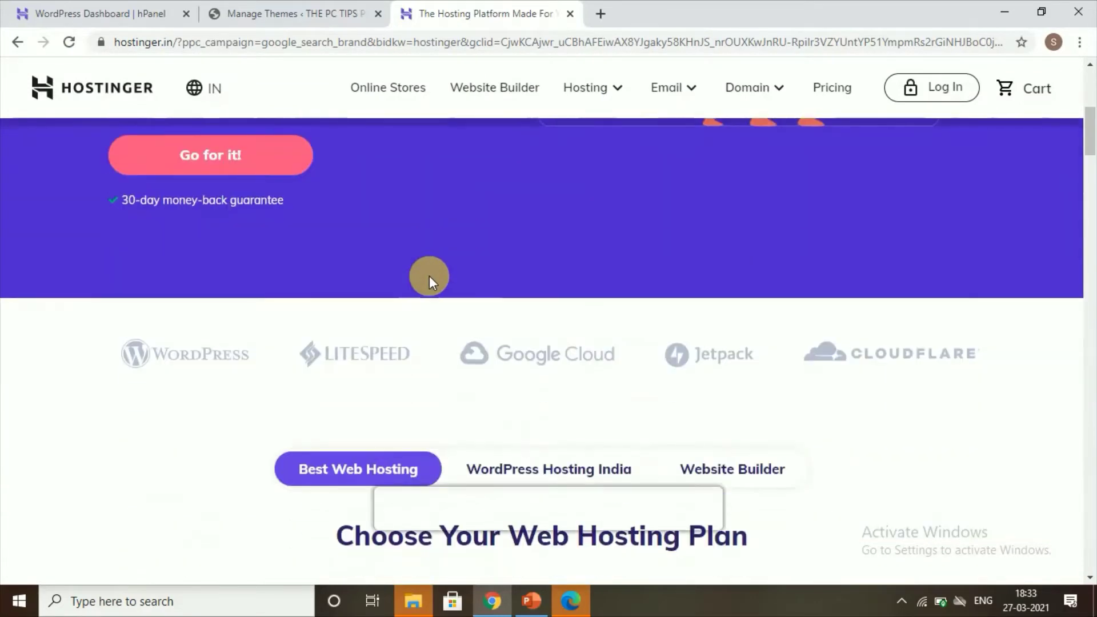
{"action": "scroll", "coordinate": [429, 276], "scroll_direction": "down", "scroll_amount": 2}
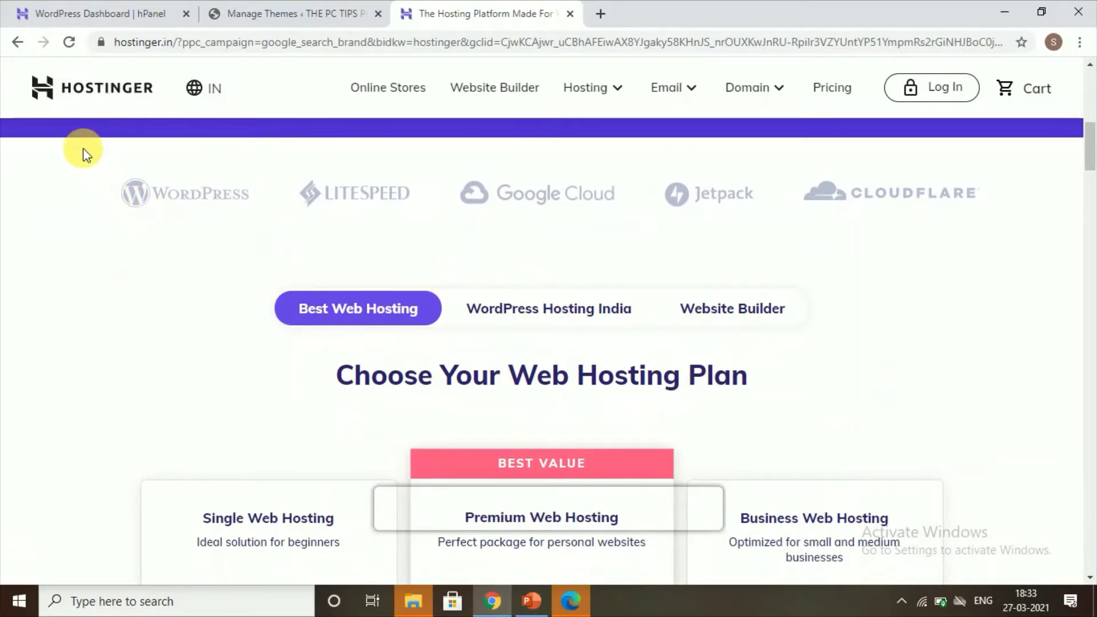
{"action": "scroll", "coordinate": [479, 306], "scroll_direction": "up", "scroll_amount": 7}
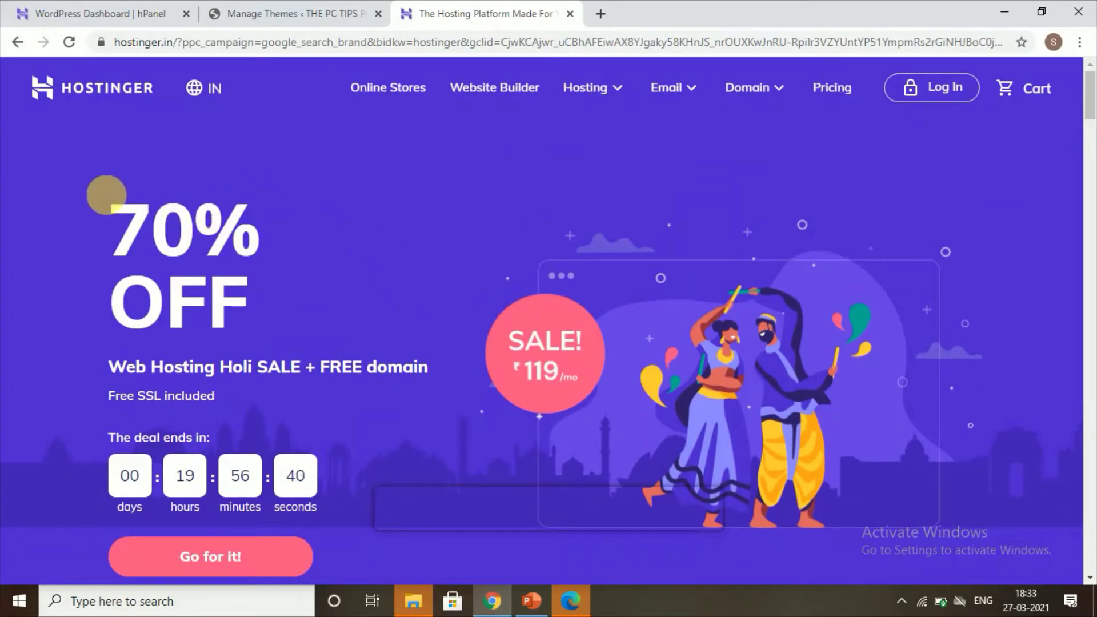
- Compare the prices and features of the Single, Premium and Business Web Hosting plans
{"action": "scroll", "coordinate": [262, 300], "scroll_direction": "down", "scroll_amount": 2}
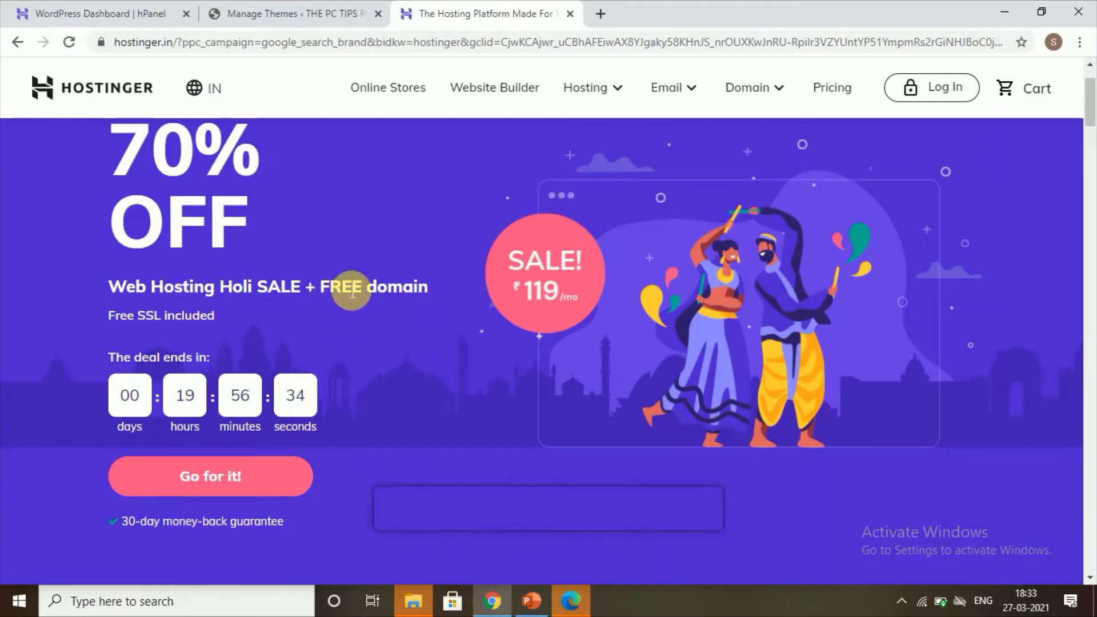
{"action": "scroll", "coordinate": [303, 300], "scroll_direction": "down", "scroll_amount": 1}
{"action": "scroll", "coordinate": [311, 300], "scroll_direction": "down", "scroll_amount": 11}
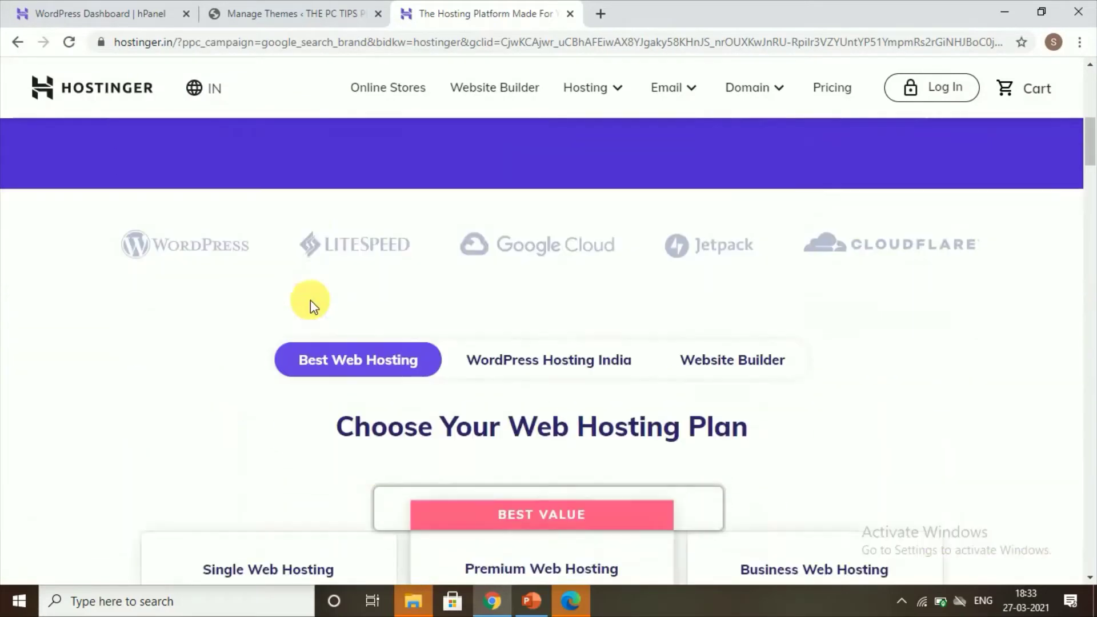
{"action": "scroll", "coordinate": [315, 306], "scroll_direction": "up", "scroll_amount": 3}
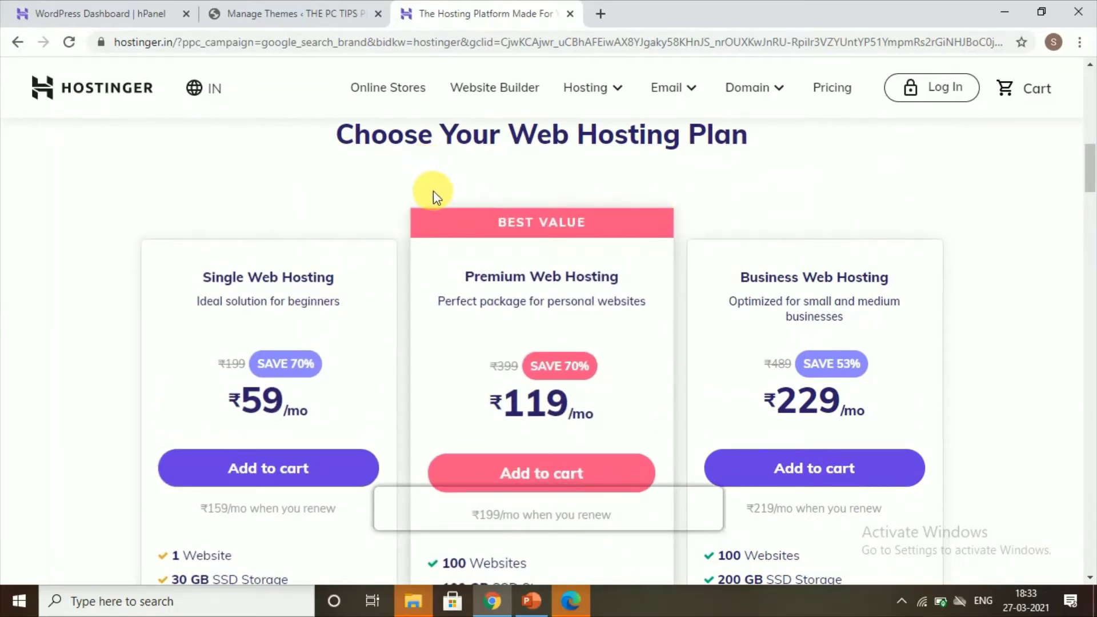
{"action": "scroll", "coordinate": [433, 190], "scroll_direction": "down", "scroll_amount": 3}
{"action": "scroll", "coordinate": [433, 191], "scroll_direction": "up", "scroll_amount": 1}
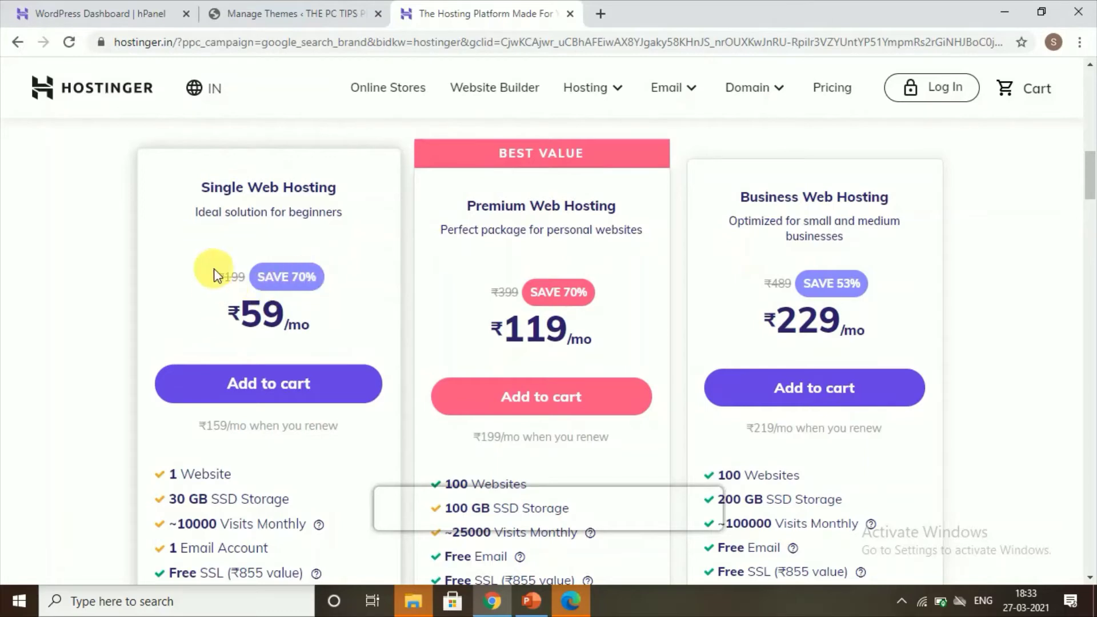
{"action": "scroll", "coordinate": [258, 226], "scroll_direction": "down", "scroll_amount": 3}
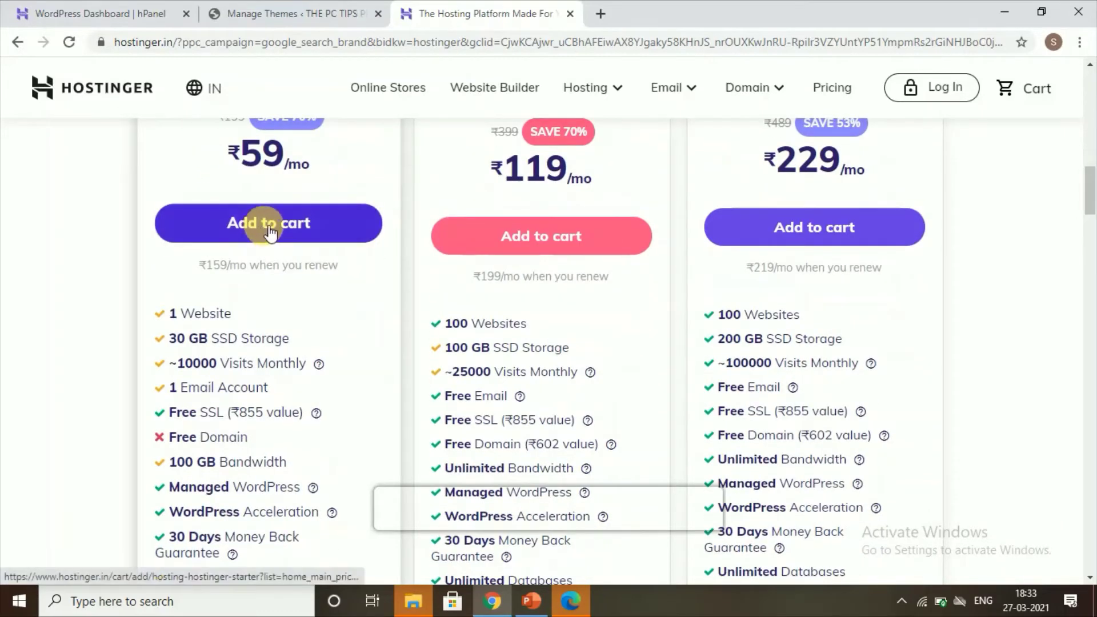
{"action": "scroll", "coordinate": [255, 337], "scroll_direction": "down", "scroll_amount": 2}
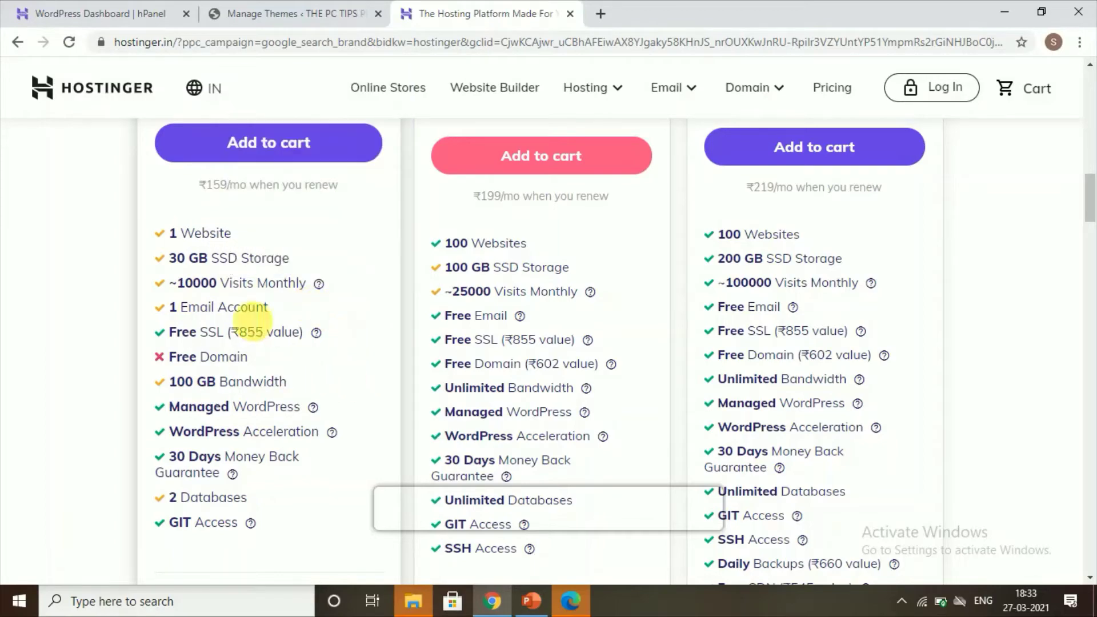
{"action": "scroll", "coordinate": [351, 372], "scroll_direction": "down", "scroll_amount": 4}
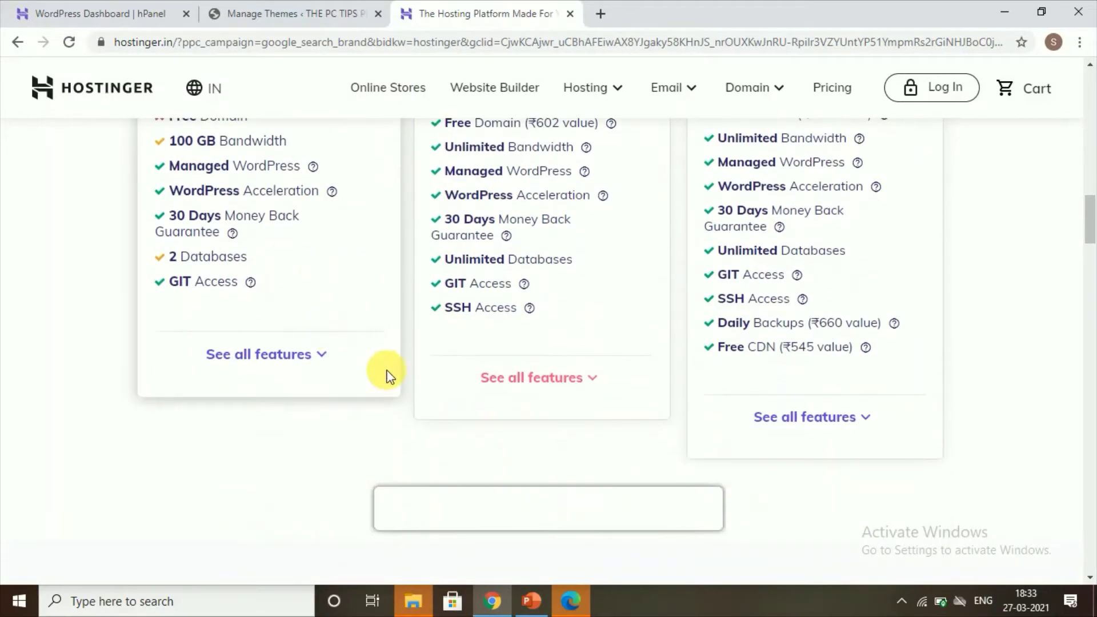
- Examine the full feature lists of the Premium and Business Web Hosting plans and compare them with the Single plan
{"action": "scroll", "coordinate": [300, 355], "scroll_direction": "up", "scroll_amount": 12}
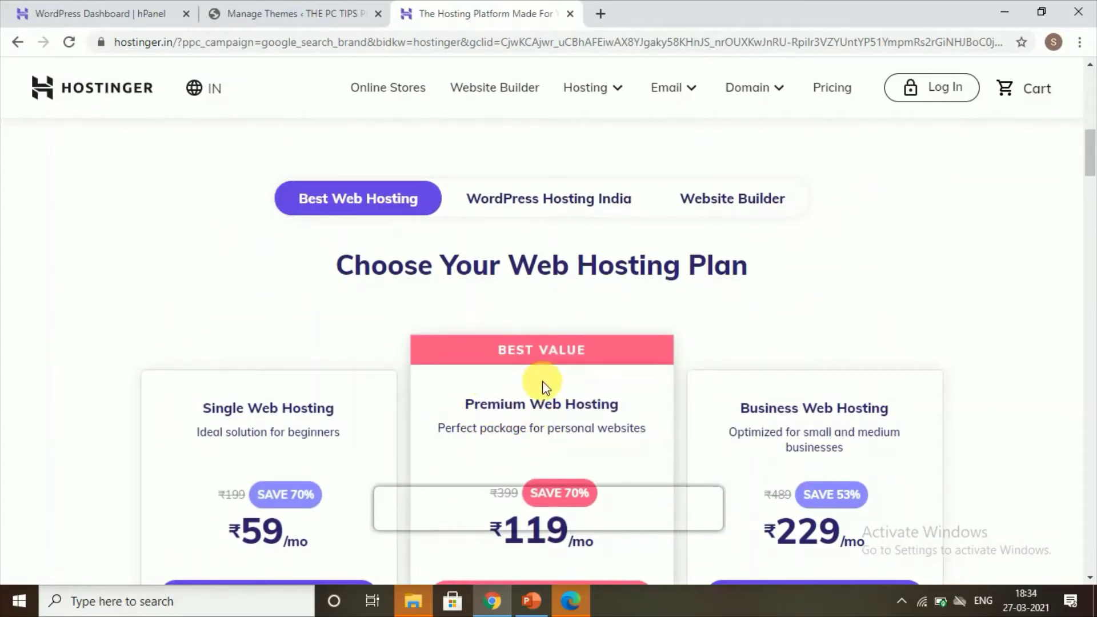
{"action": "scroll", "coordinate": [540, 395], "scroll_direction": "down", "scroll_amount": 3}
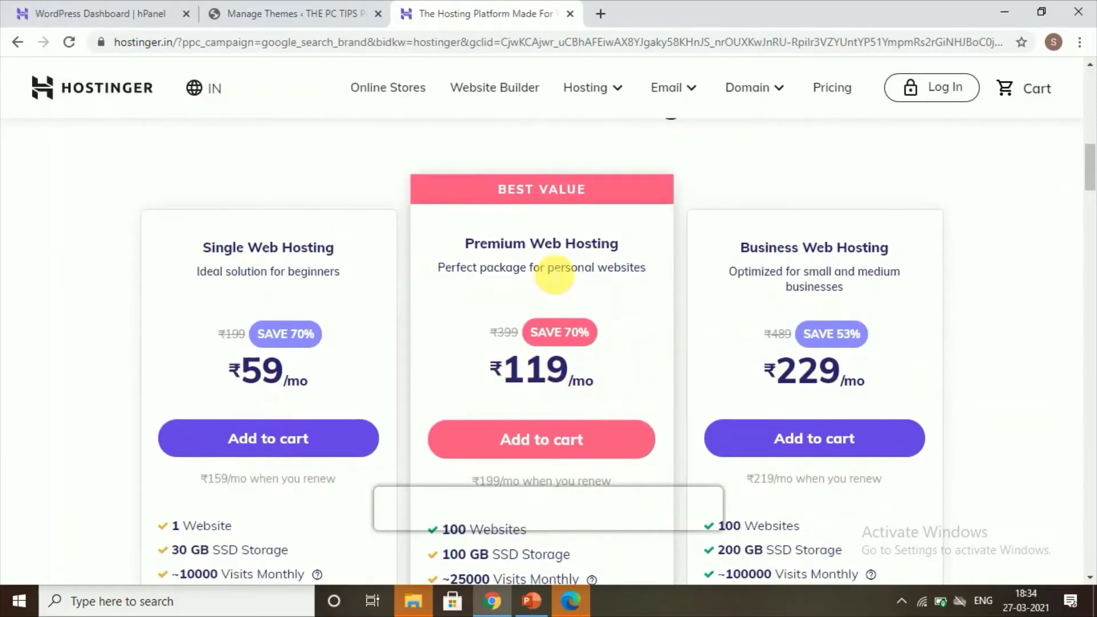
{"action": "scroll", "coordinate": [587, 277], "scroll_direction": "down", "scroll_amount": 3}
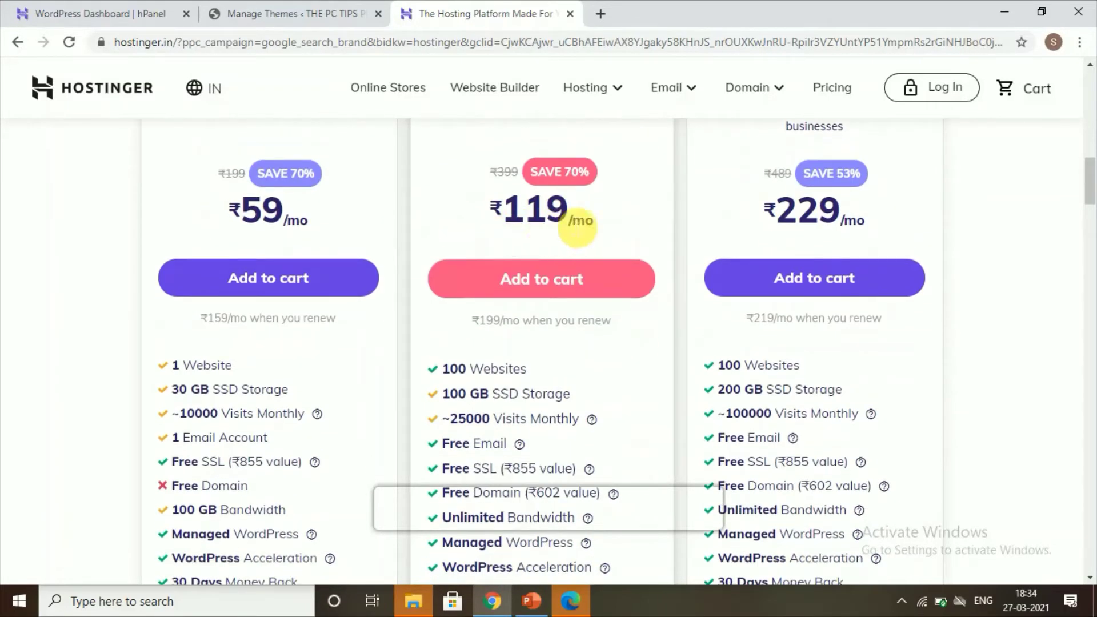
{"action": "scroll", "coordinate": [509, 303], "scroll_direction": "down", "scroll_amount": 1}
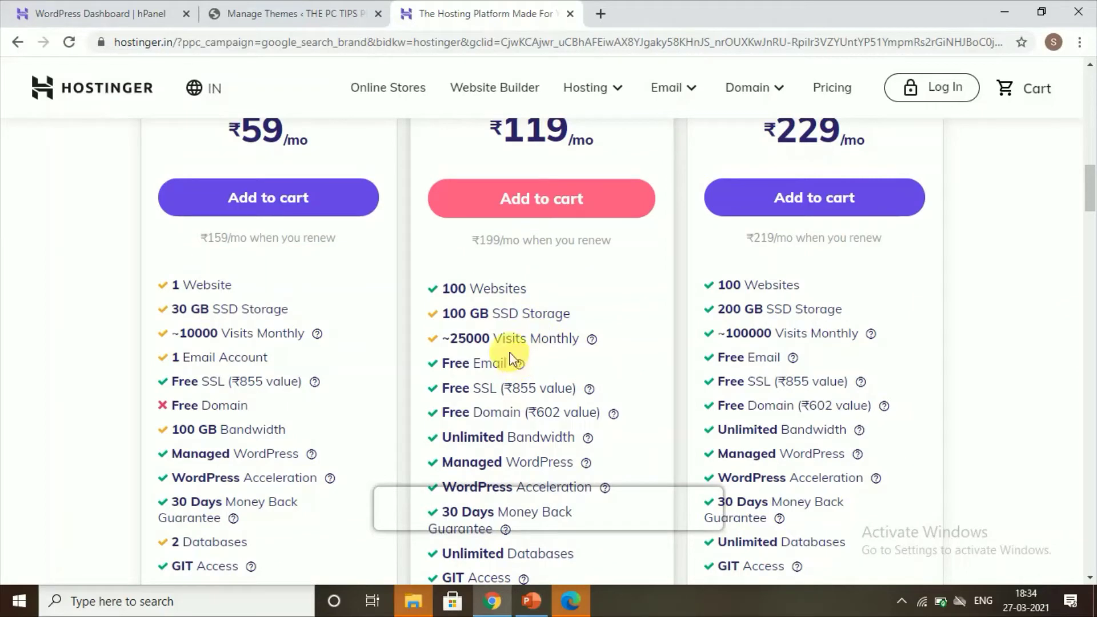
{"action": "scroll", "coordinate": [514, 357], "scroll_direction": "down", "scroll_amount": 2}
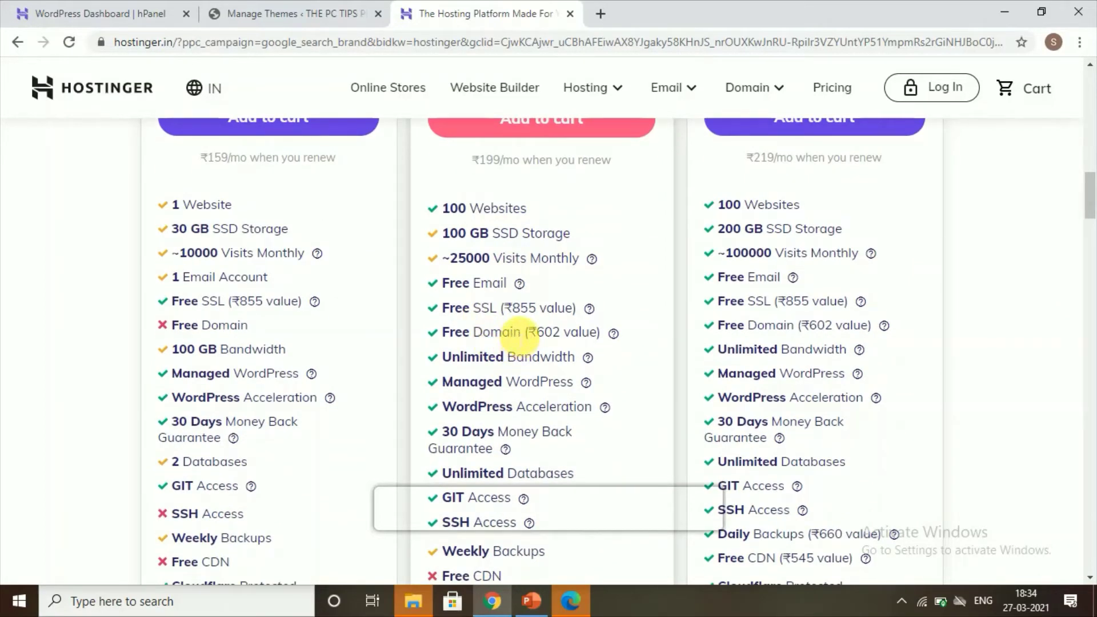
{"action": "scroll", "coordinate": [522, 330], "scroll_direction": "down", "scroll_amount": 7}
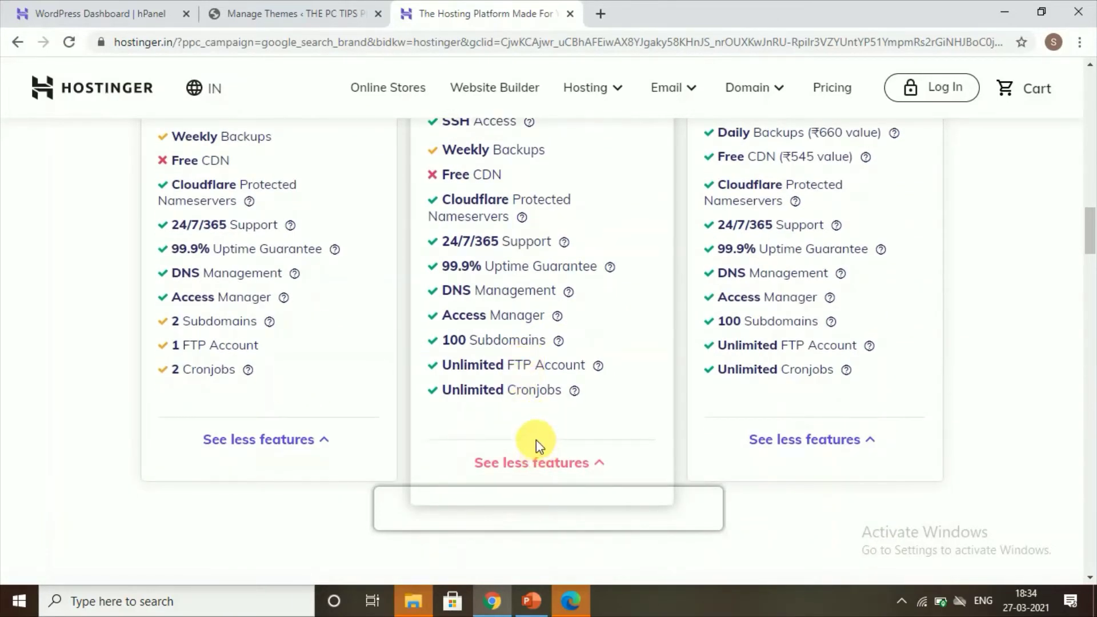
{"action": "scroll", "coordinate": [533, 400], "scroll_direction": "up", "scroll_amount": 12}
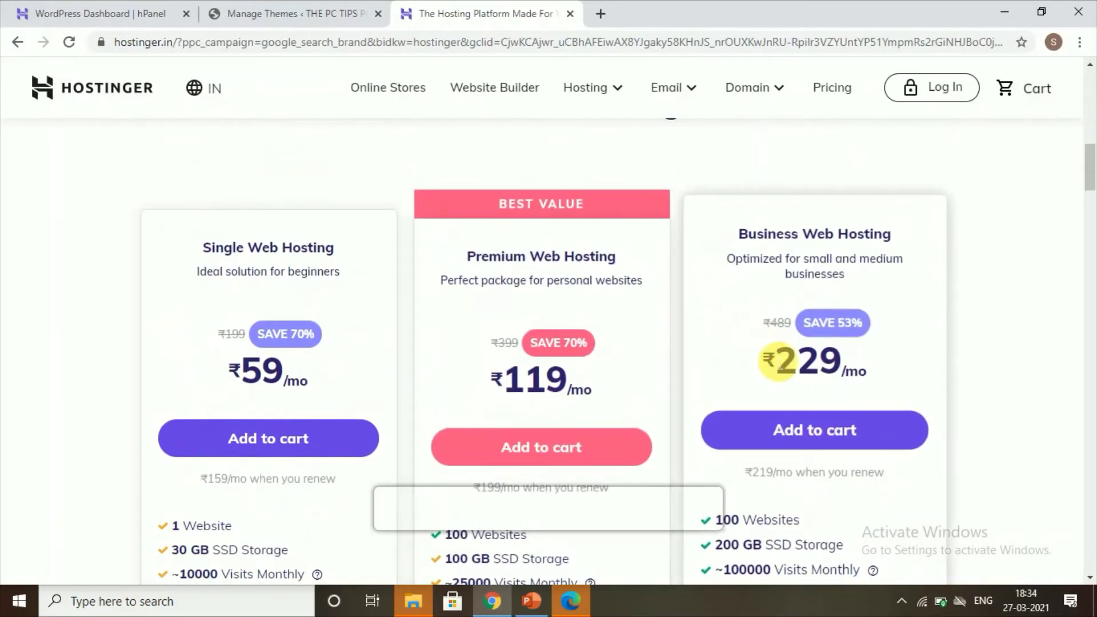
{"action": "scroll", "coordinate": [832, 322], "scroll_direction": "down", "scroll_amount": 2}
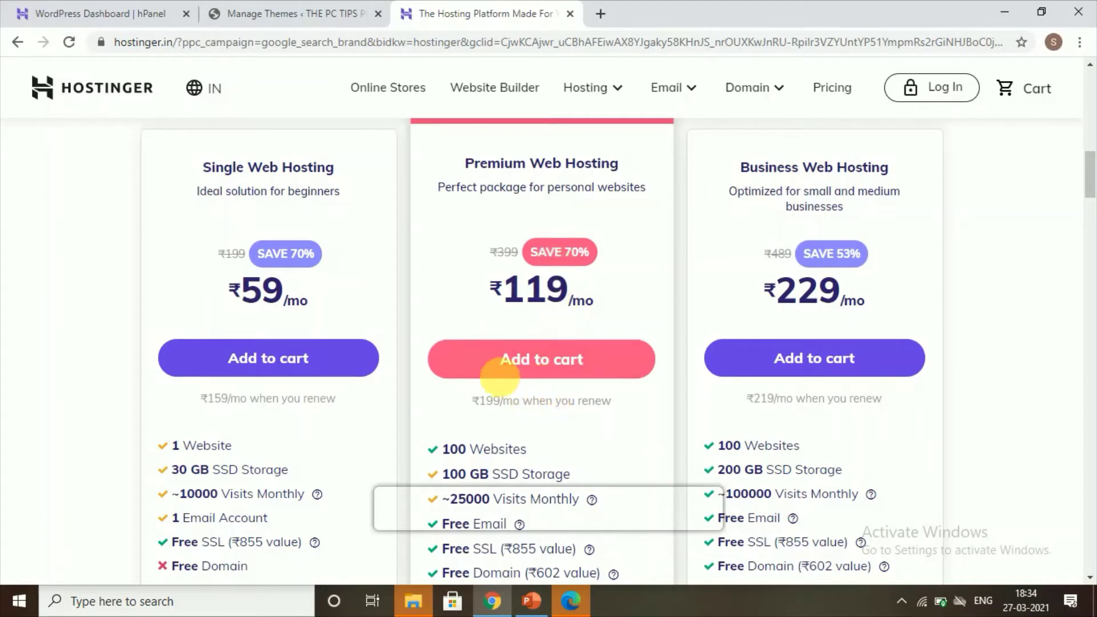
{"action": "scroll", "coordinate": [500, 320], "scroll_direction": "up", "scroll_amount": 2}
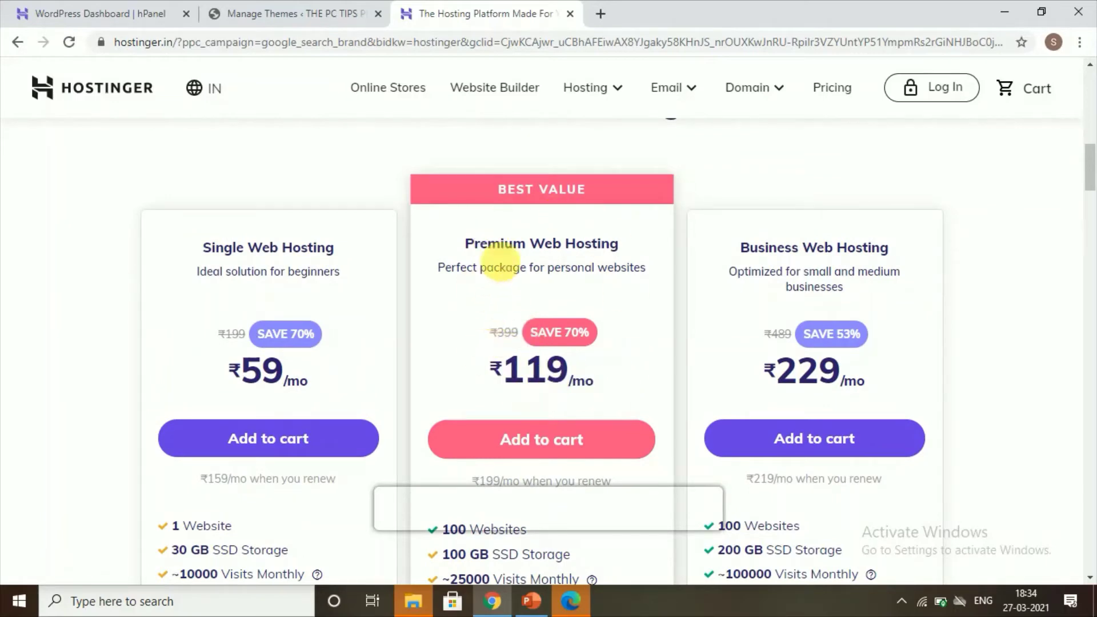
- Add the Premium Web Hosting plan to the cart and look through the cart down to the Get More Domains section
{"action": "left_click", "coordinate": [580, 443]}
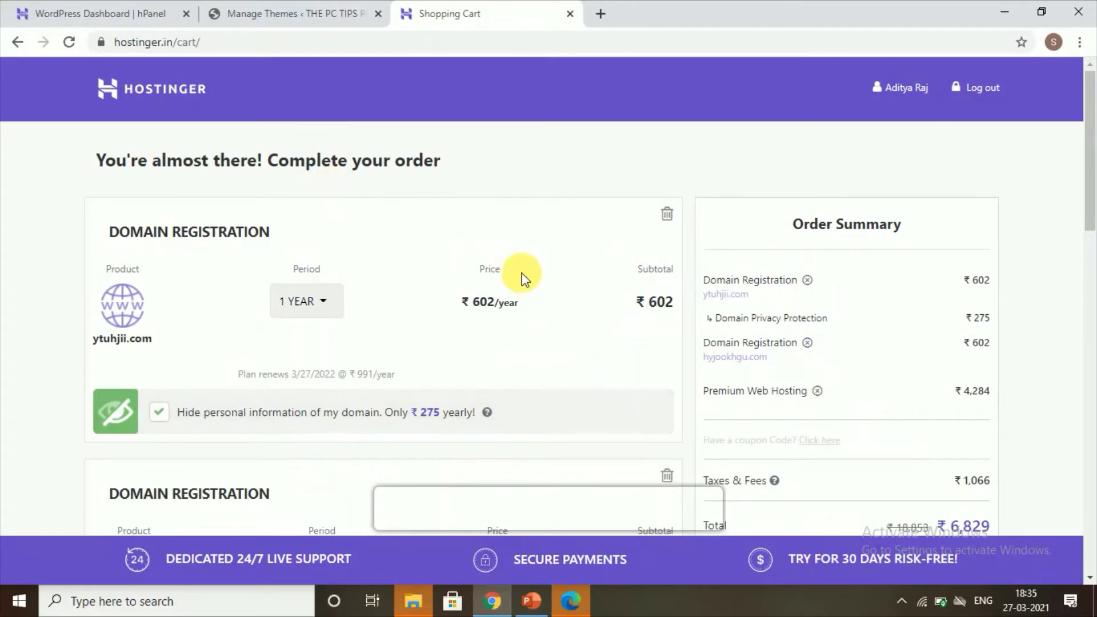
{"action": "scroll", "coordinate": [429, 263], "scroll_direction": "down", "scroll_amount": 2}
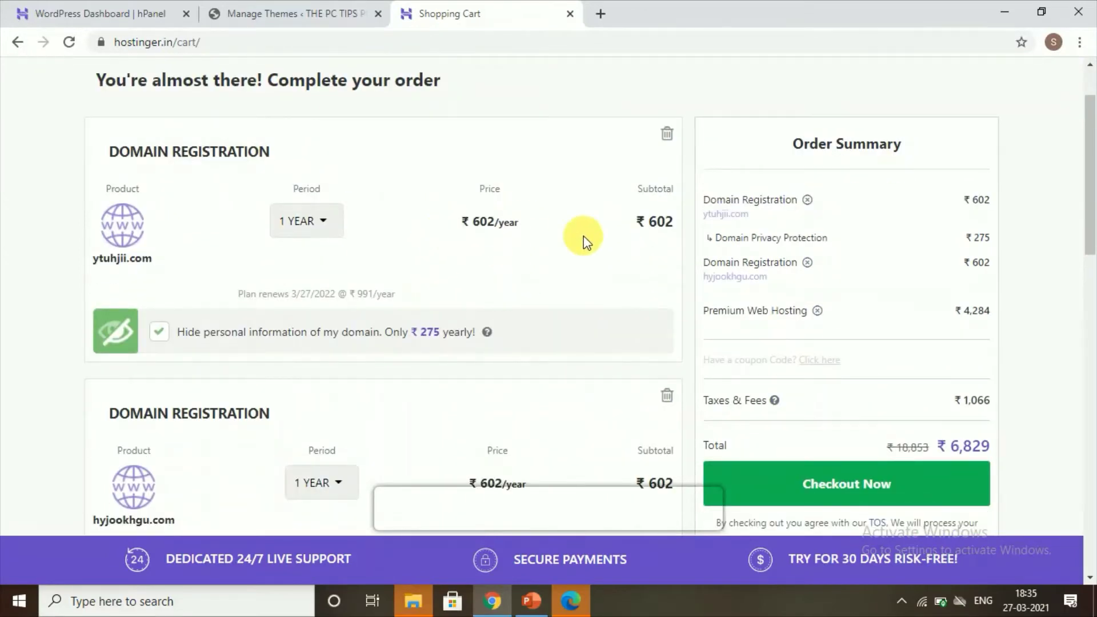
{"action": "scroll", "coordinate": [338, 245], "scroll_direction": "down", "scroll_amount": 3}
{"action": "scroll", "coordinate": [339, 246], "scroll_direction": "down", "scroll_amount": 14}
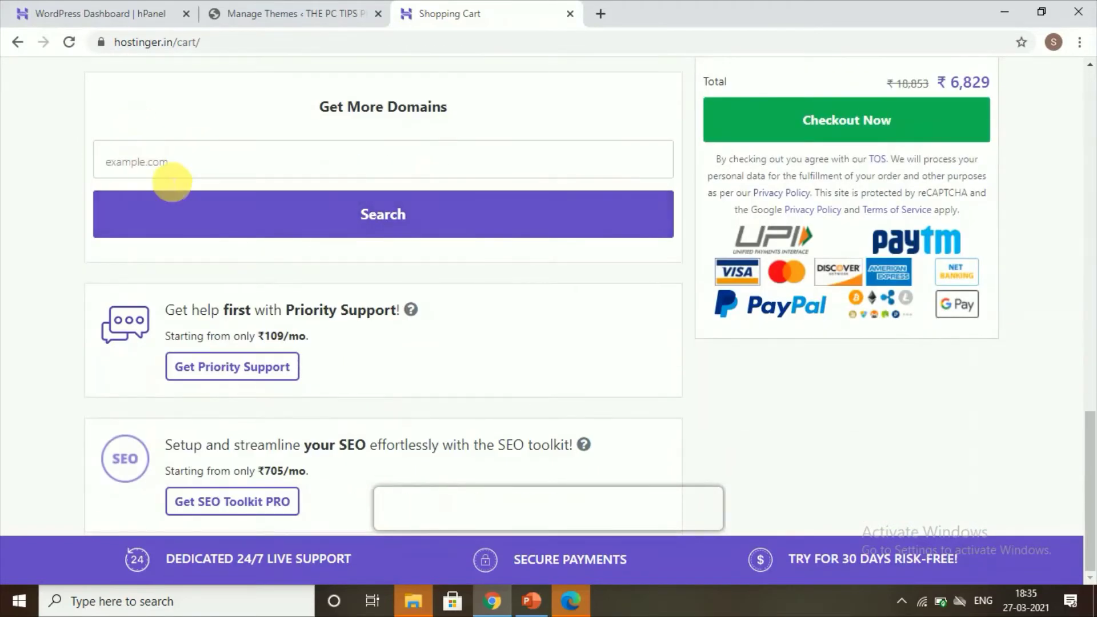
- Look up the additional domain name hojkuy from the shopping cart
{"action": "left_click", "coordinate": [169, 177]}
{"action": "type", "text": "hojkuy"}
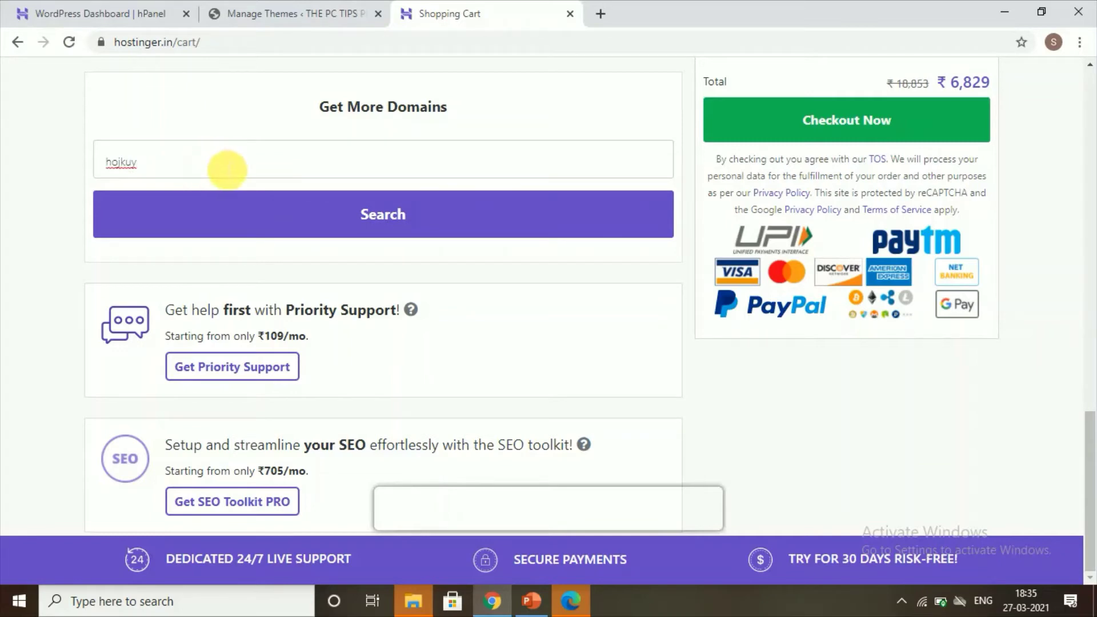
{"action": "left_click", "coordinate": [289, 212]}
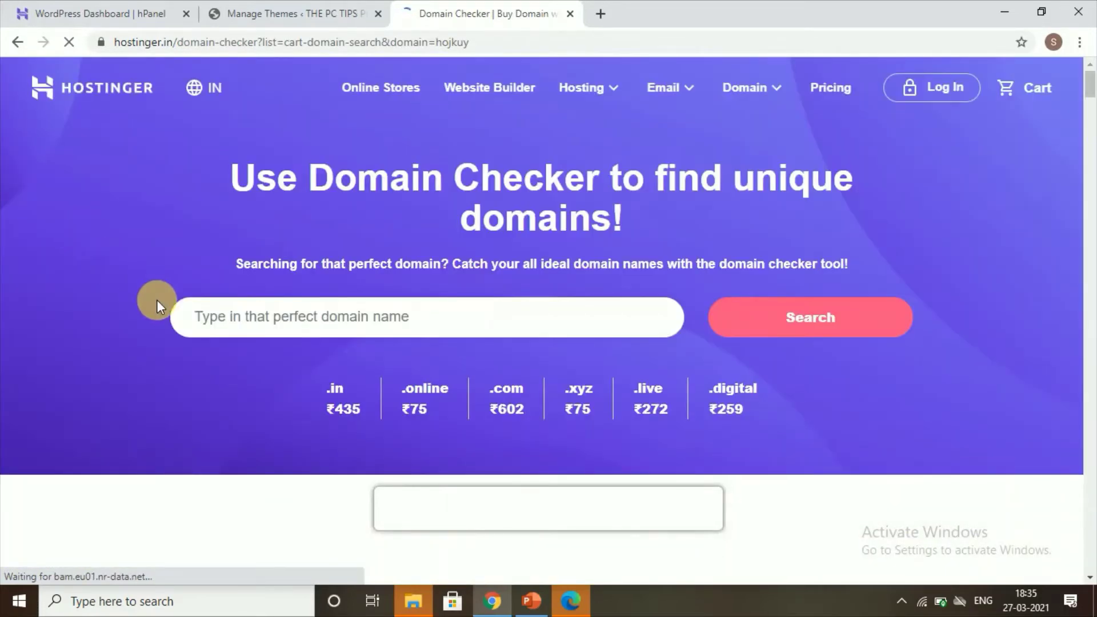
- Search for the domain name hojkuy in the Domain Checker
{"action": "scroll", "coordinate": [154, 318], "scroll_direction": "up", "scroll_amount": 1}
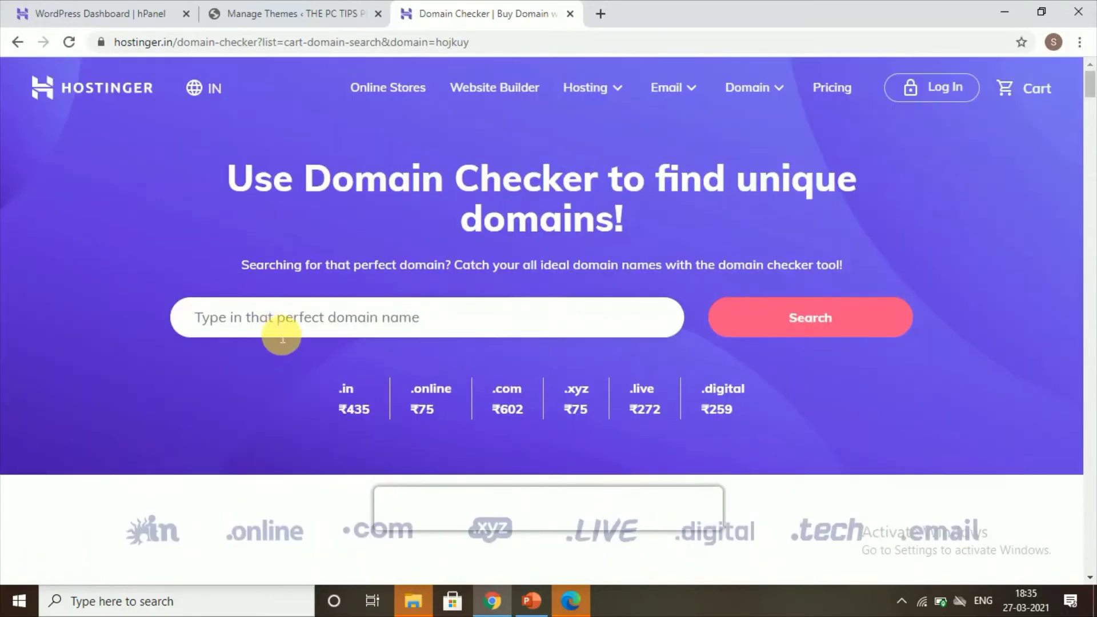
{"action": "left_click", "coordinate": [280, 331]}
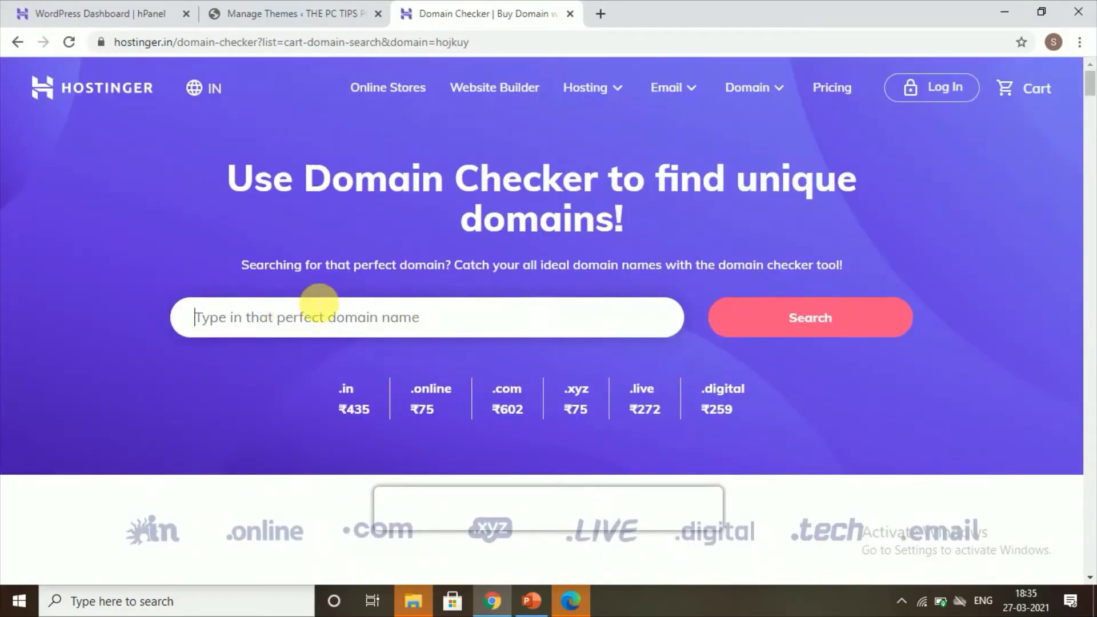
{"action": "type", "text": "hojkuy"}
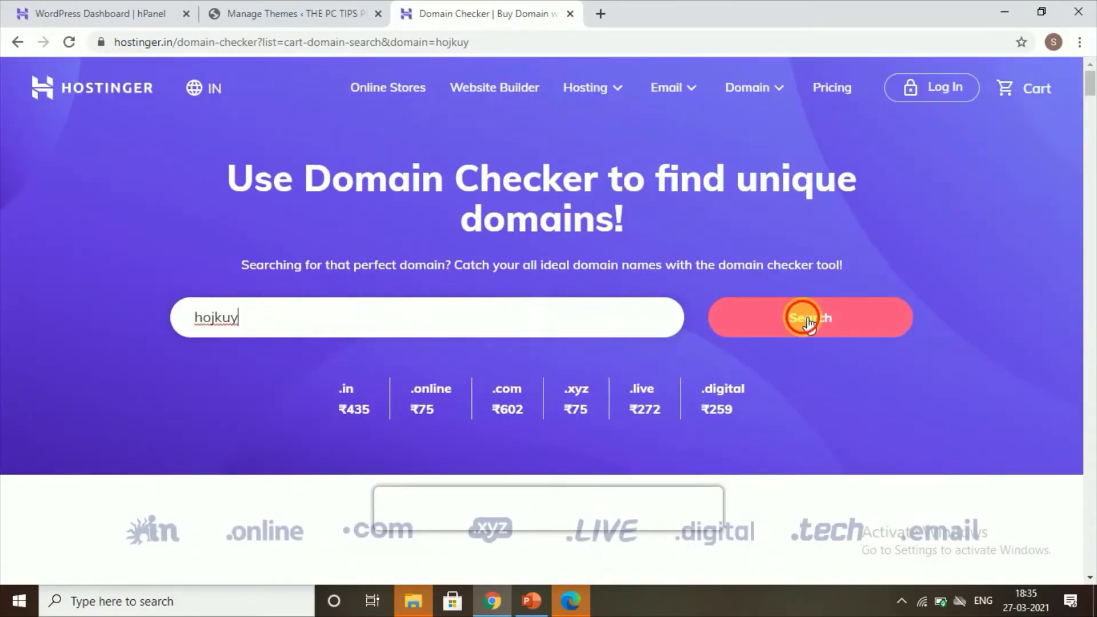
{"action": "left_click", "coordinate": [798, 316]}
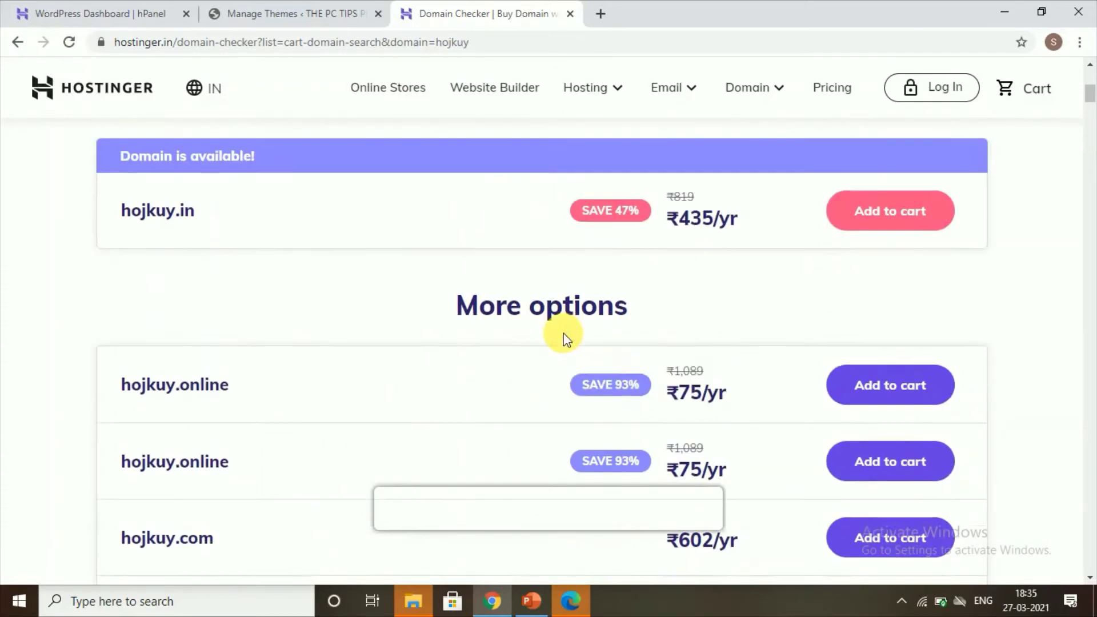
- Review the available hojkuy domain extensions, add hojkuy.com to the cart and continue to the cart
{"action": "scroll", "coordinate": [564, 336], "scroll_direction": "down", "scroll_amount": 5}
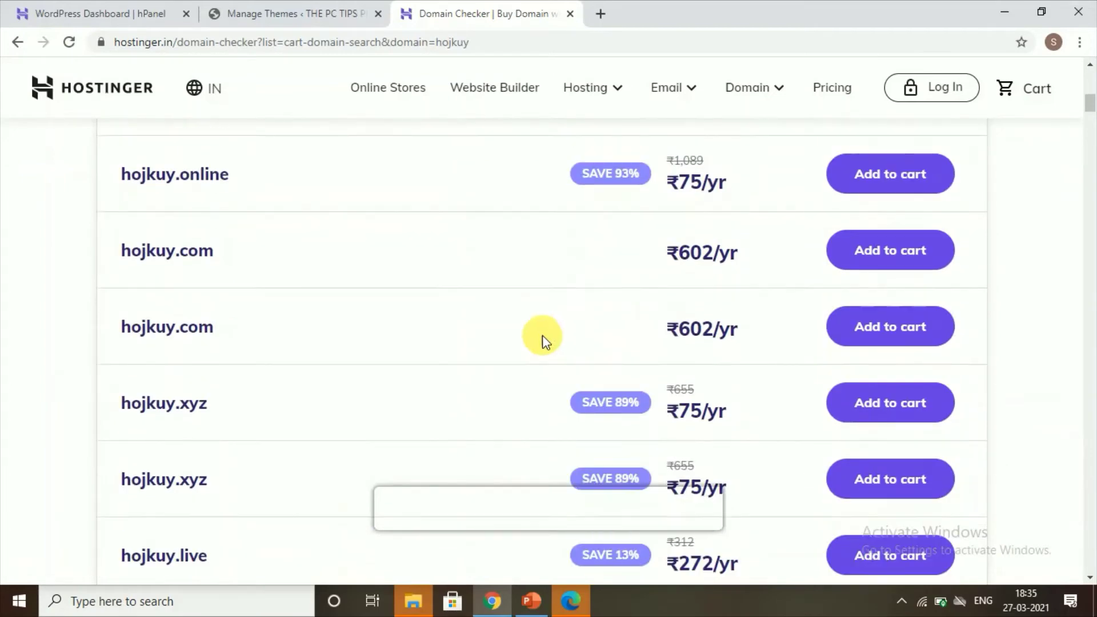
{"action": "scroll", "coordinate": [191, 319], "scroll_direction": "up", "scroll_amount": 4}
{"action": "scroll", "coordinate": [240, 371], "scroll_direction": "down", "scroll_amount": 3}
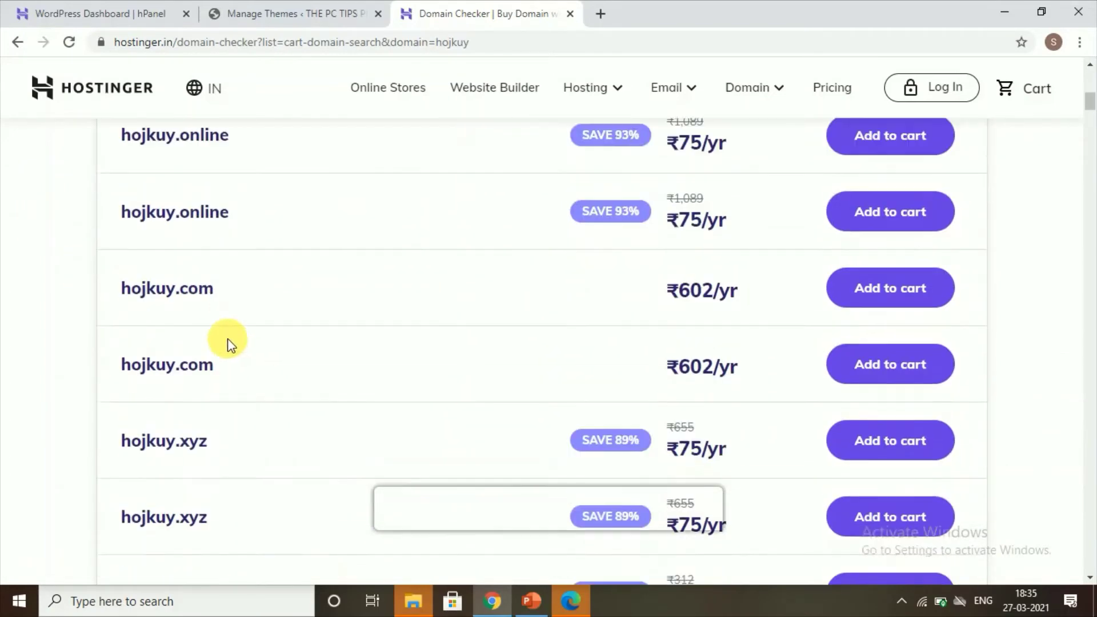
{"action": "scroll", "coordinate": [227, 339], "scroll_direction": "up", "scroll_amount": 4}
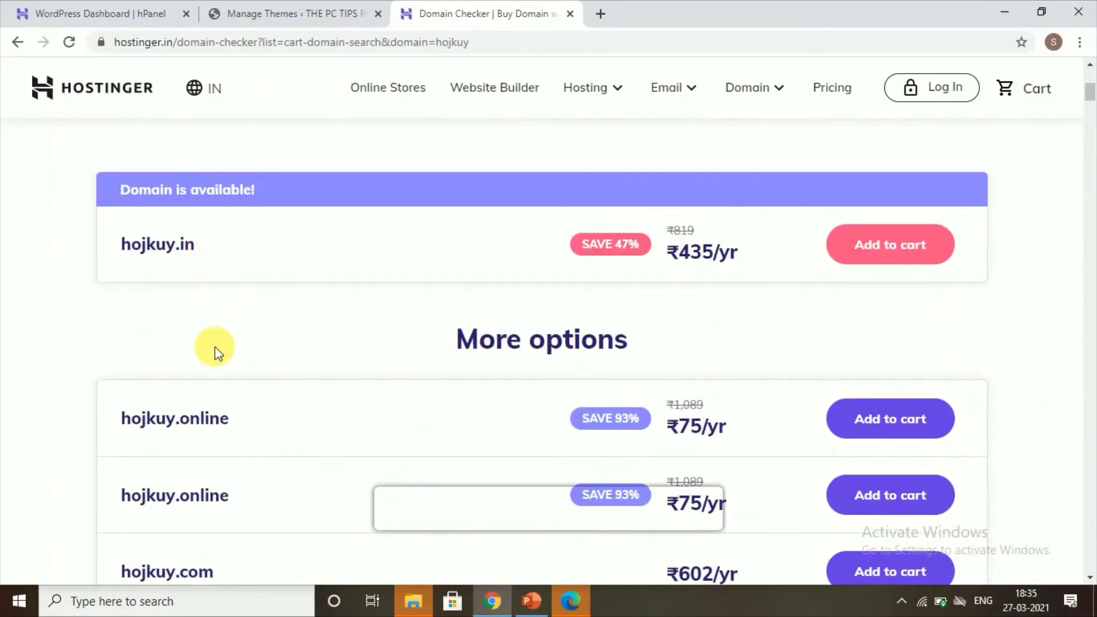
{"action": "scroll", "coordinate": [203, 430], "scroll_direction": "down", "scroll_amount": 3}
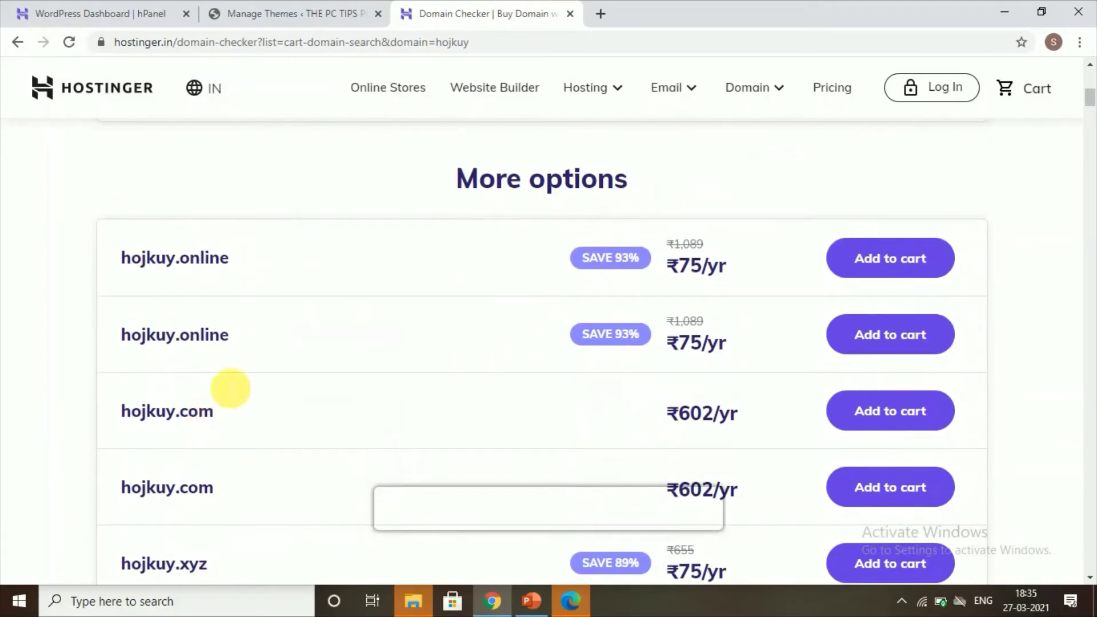
{"action": "scroll", "coordinate": [248, 416], "scroll_direction": "down", "scroll_amount": 4}
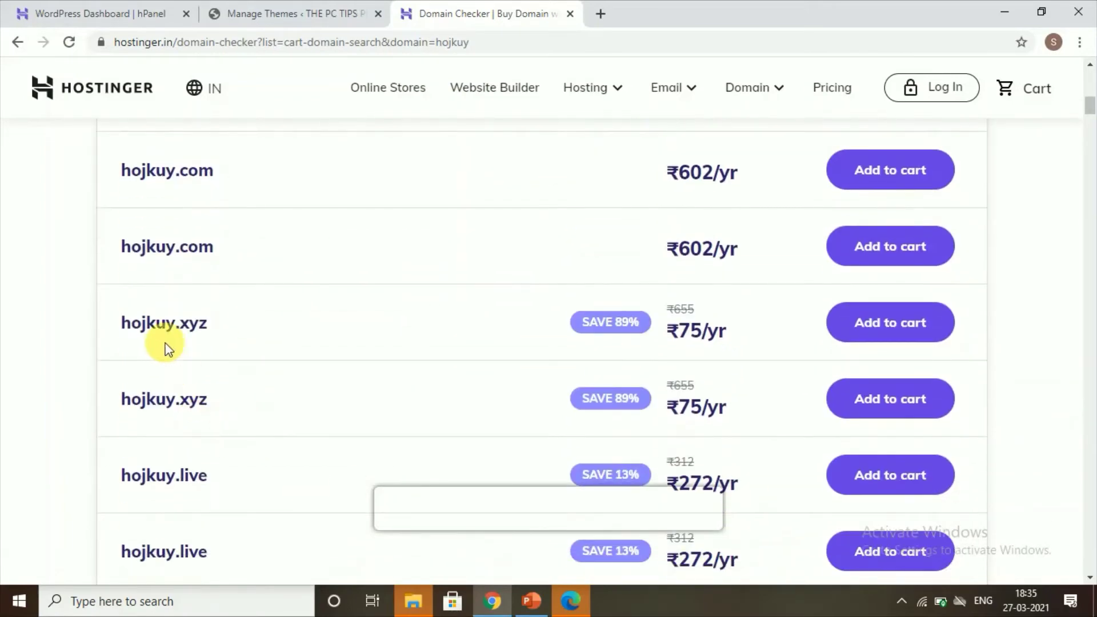
{"action": "scroll", "coordinate": [164, 355], "scroll_direction": "up", "scroll_amount": 4}
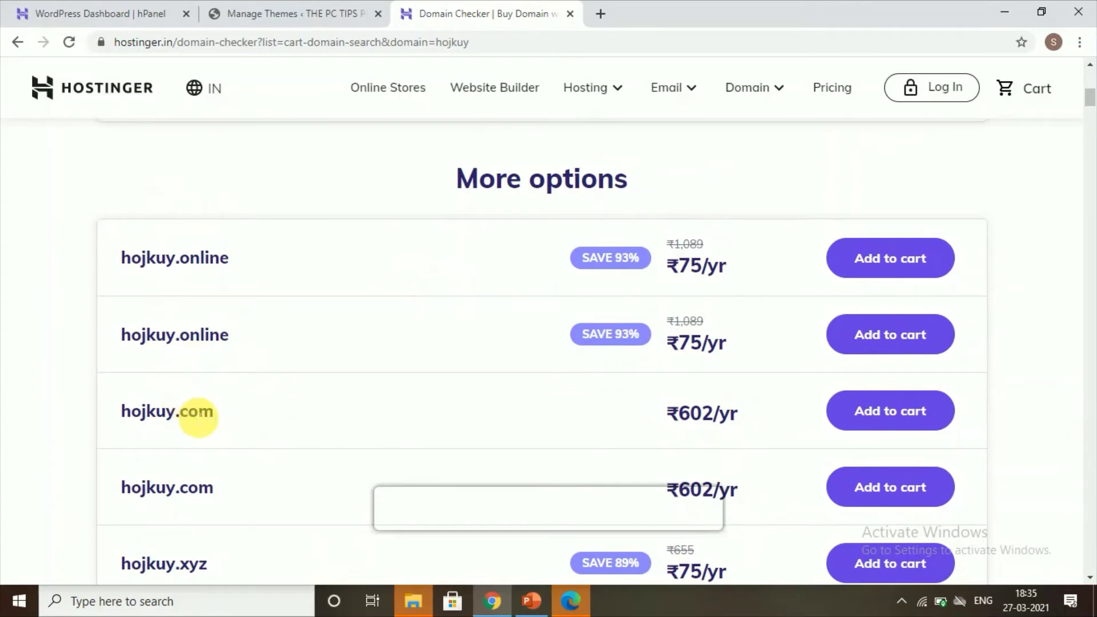
{"action": "left_click", "coordinate": [877, 403]}
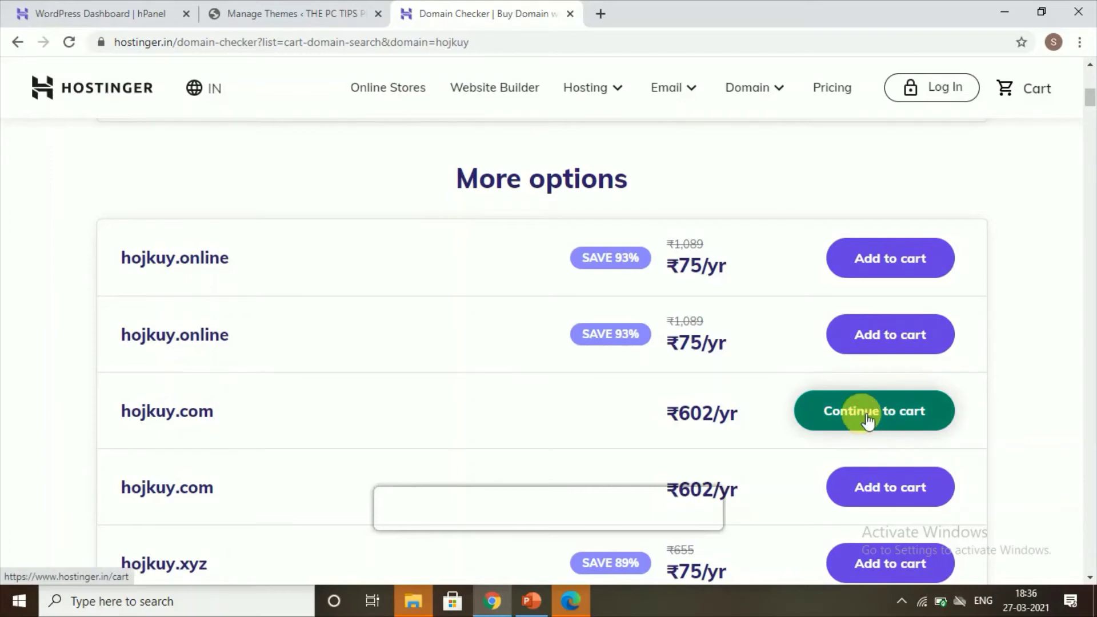
{"action": "left_click", "coordinate": [864, 416]}
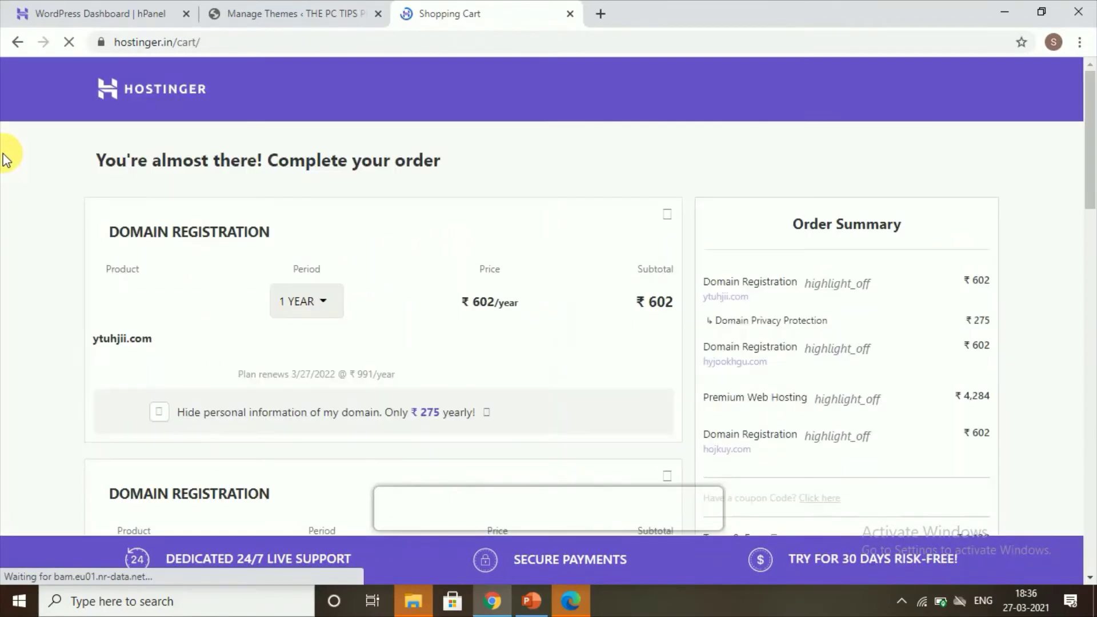
- Review the order summary in the shopping cart and proceed to checkout
{"action": "scroll", "coordinate": [749, 317], "scroll_direction": "down", "scroll_amount": 1}
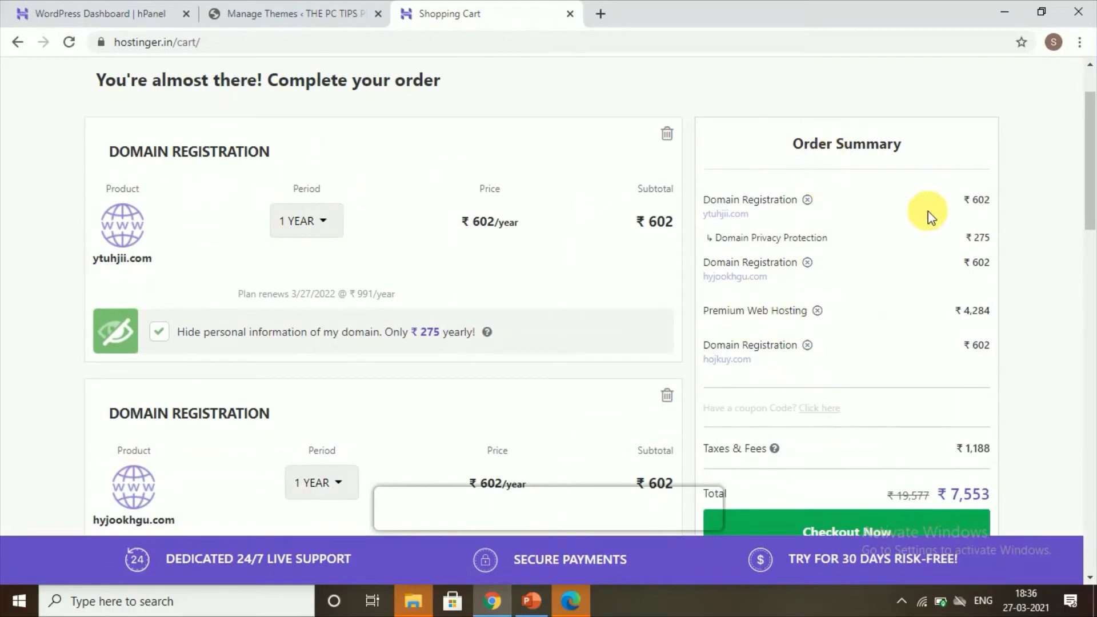
{"action": "scroll", "coordinate": [918, 224], "scroll_direction": "down", "scroll_amount": 3}
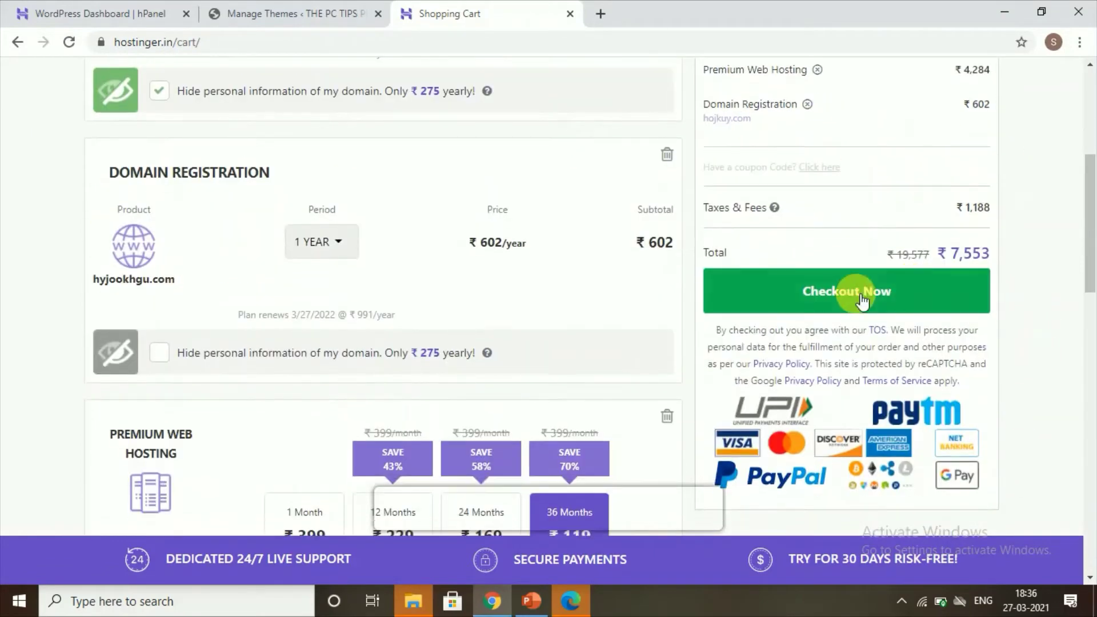
{"action": "left_click", "coordinate": [824, 303]}
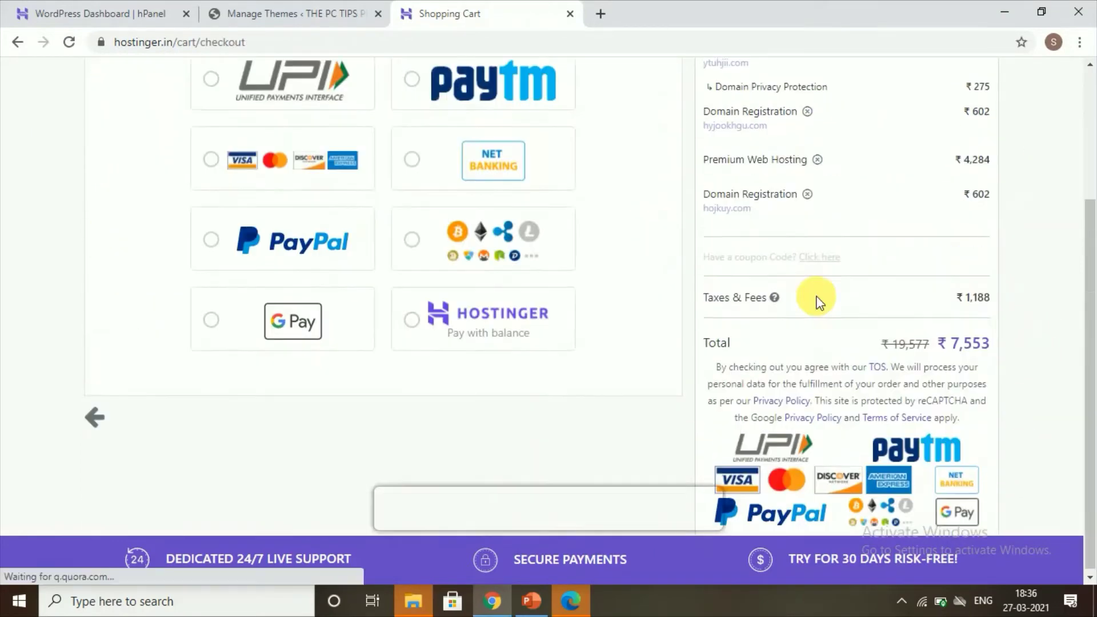
- Look over the available payment methods and choose UPI to continue to the purchase details form
{"action": "scroll", "coordinate": [813, 297], "scroll_direction": "up", "scroll_amount": 2}
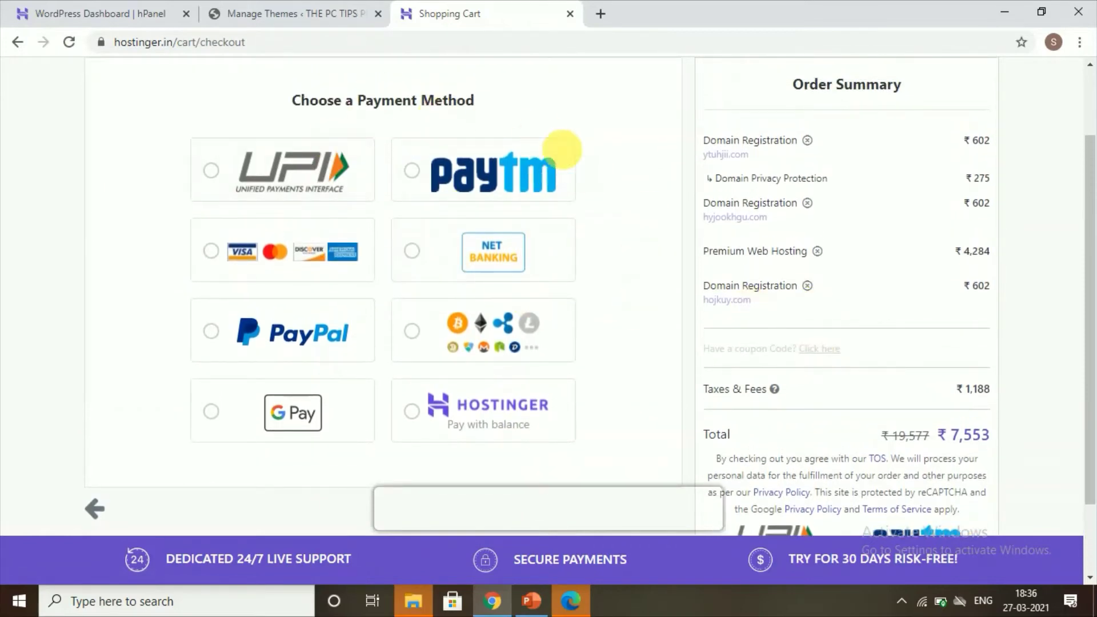
{"action": "scroll", "coordinate": [343, 276], "scroll_direction": "down", "scroll_amount": 2}
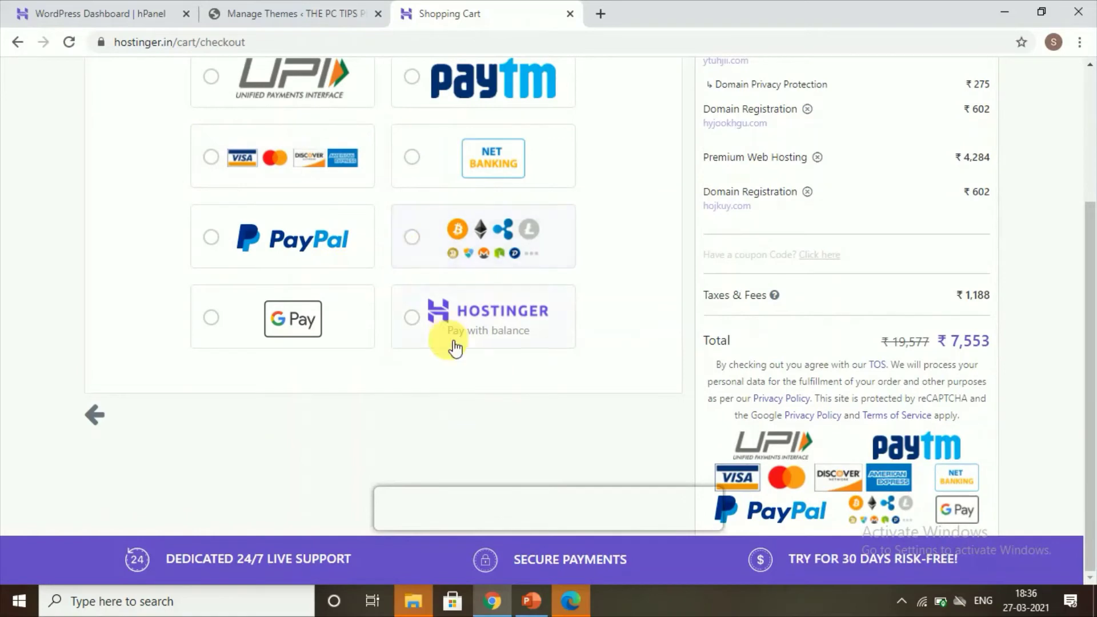
{"action": "scroll", "coordinate": [453, 347], "scroll_direction": "up", "scroll_amount": 3}
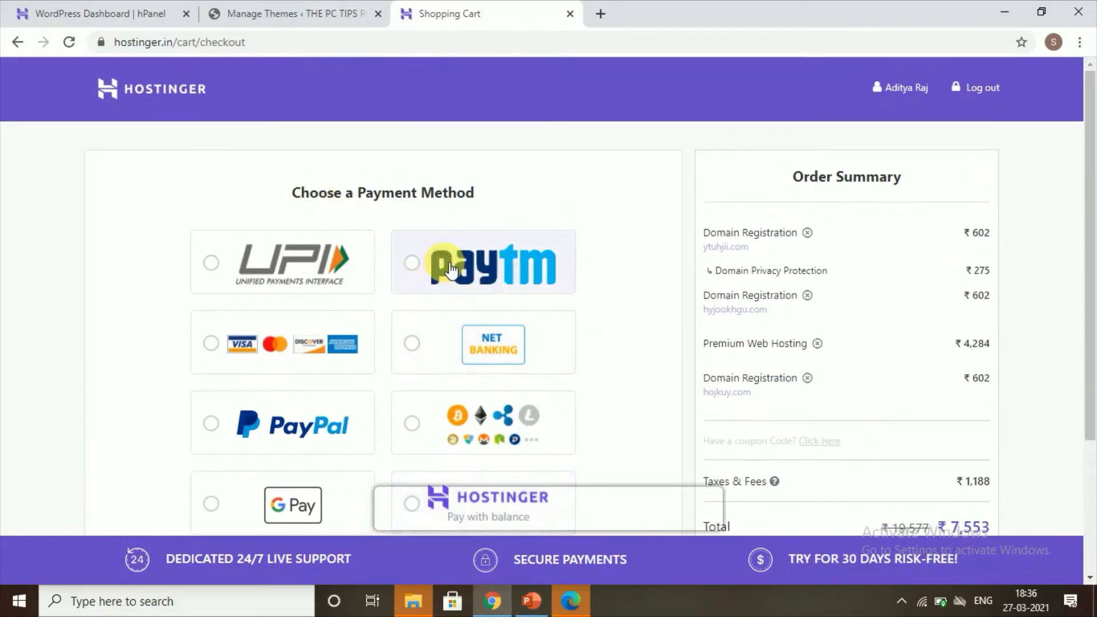
{"action": "left_click", "coordinate": [278, 251]}
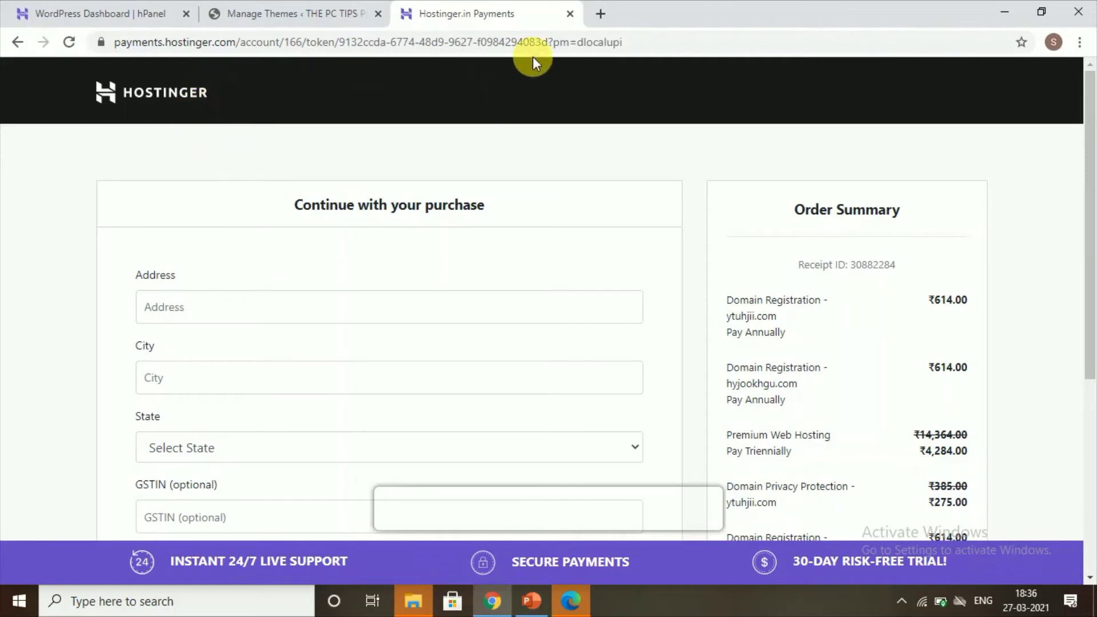
- Search Google for "blogging wordpress theme" in a new browser tab
{"action": "left_click", "coordinate": [599, 13]}
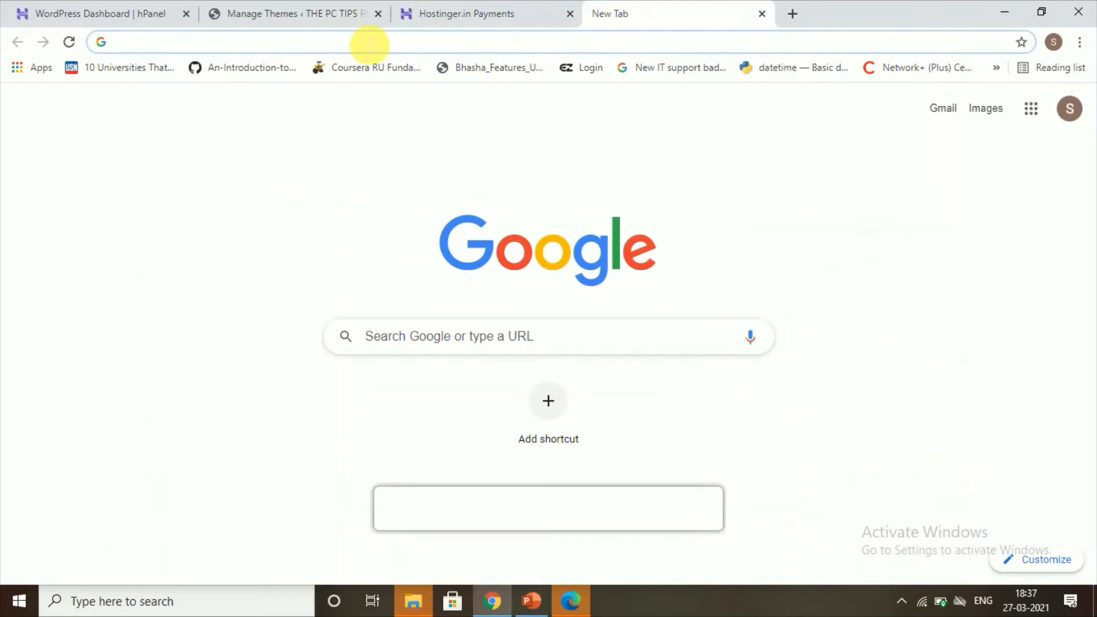
{"action": "left_click", "coordinate": [416, 337]}
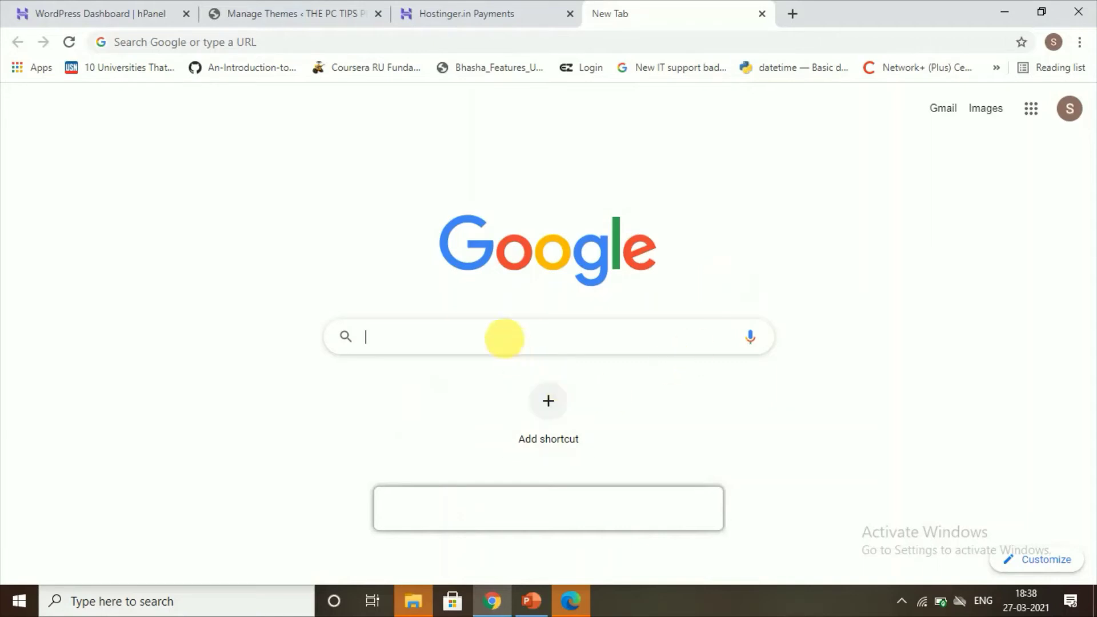
{"action": "type", "text": "b"}
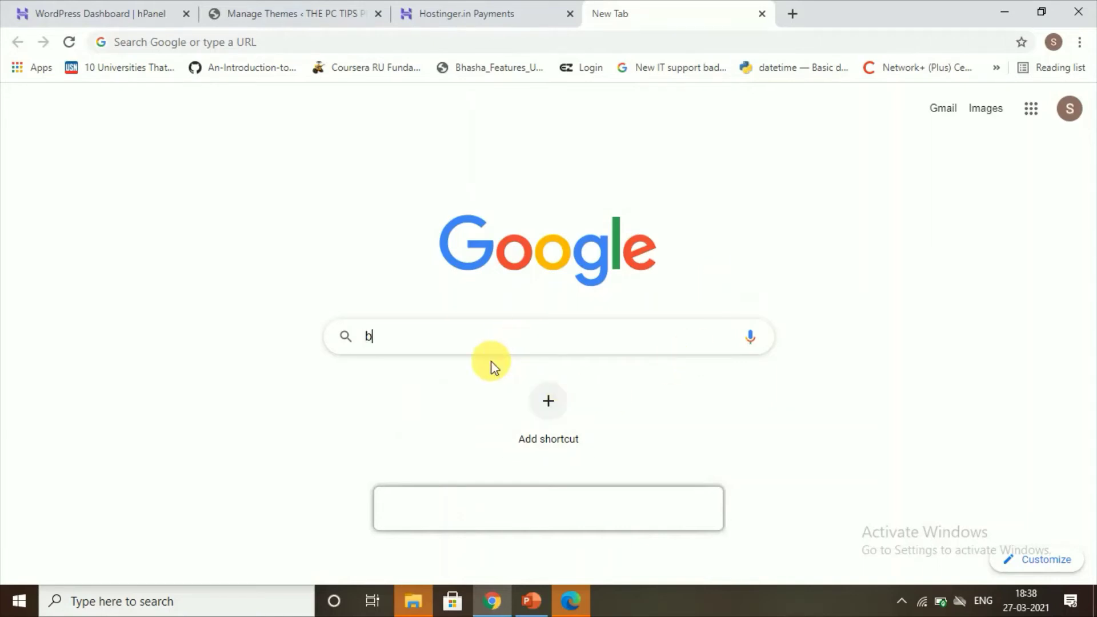
{"action": "type", "text": "logging "}
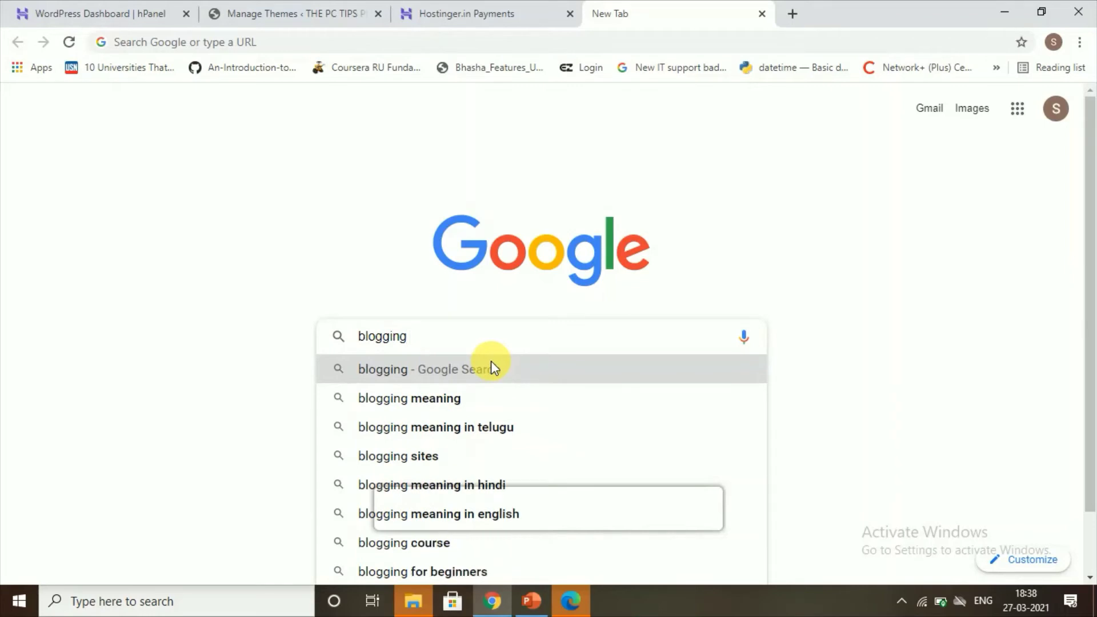
{"action": "type", "text": "wordpress"}
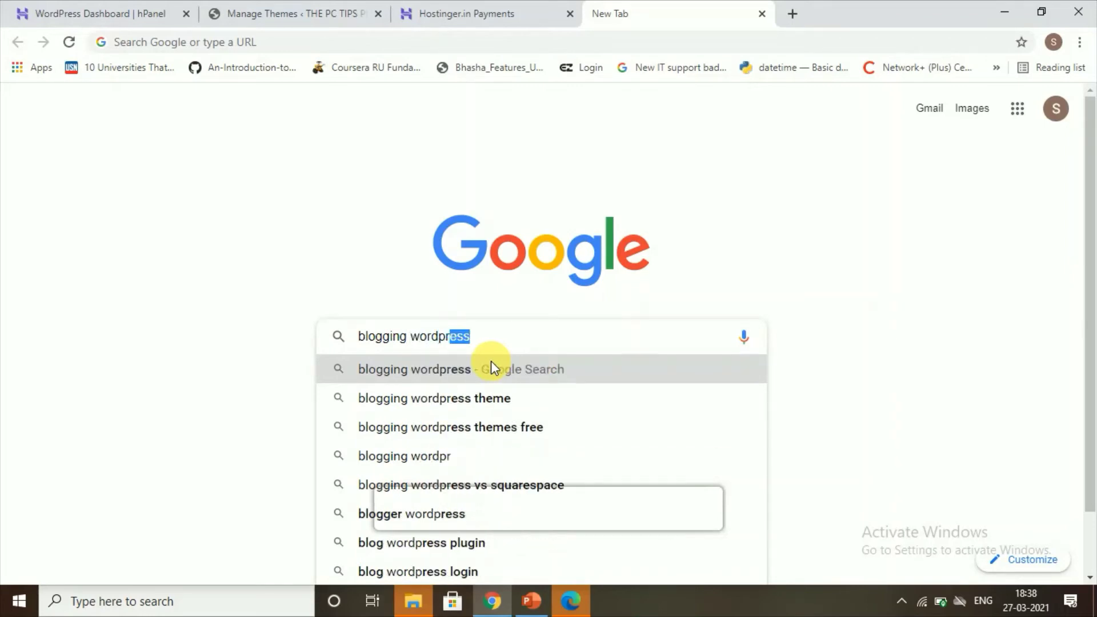
{"action": "left_click", "coordinate": [451, 399]}
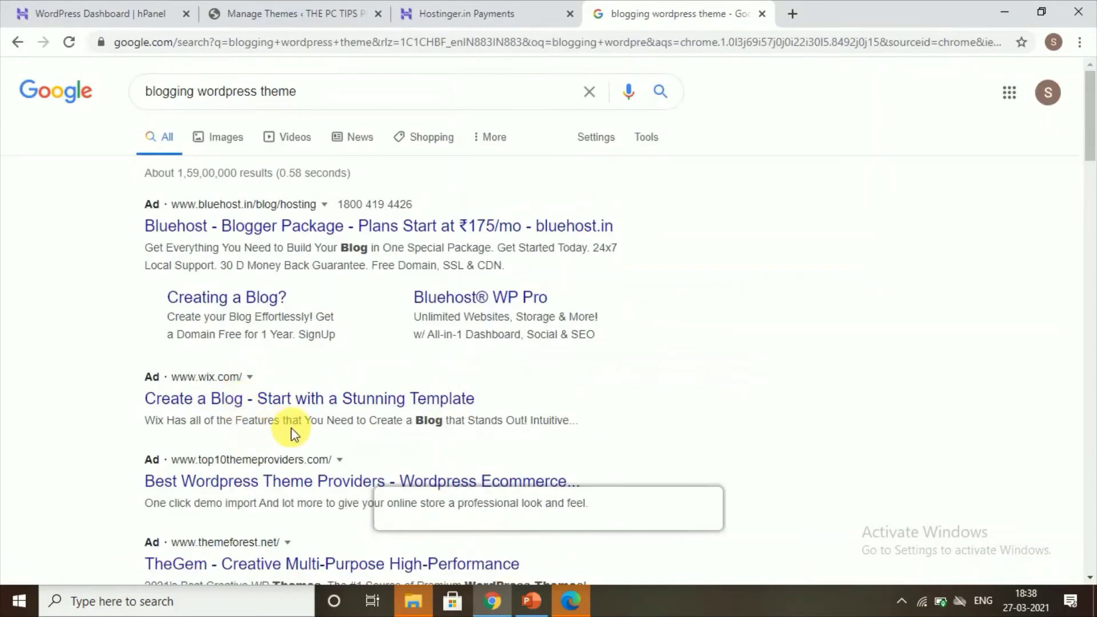
- Open Speckyboy's article on free personal blog WordPress themes, browse its themes and open the Bootstrap Blog Theme's download page
{"action": "scroll", "coordinate": [290, 427], "scroll_direction": "down", "scroll_amount": 3}
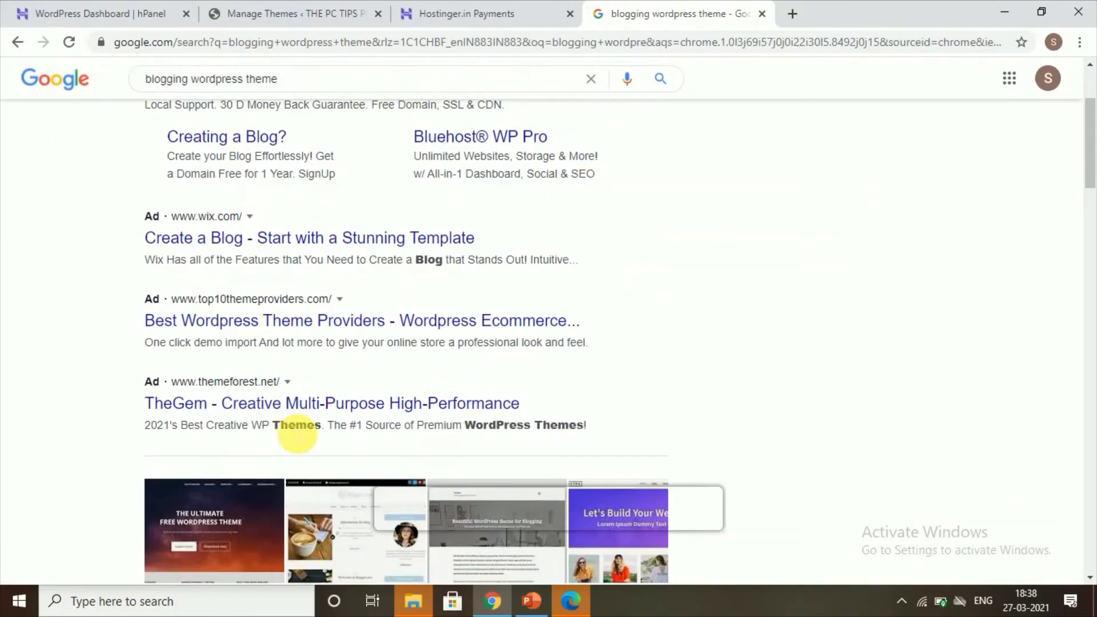
{"action": "left_click", "coordinate": [266, 323]}
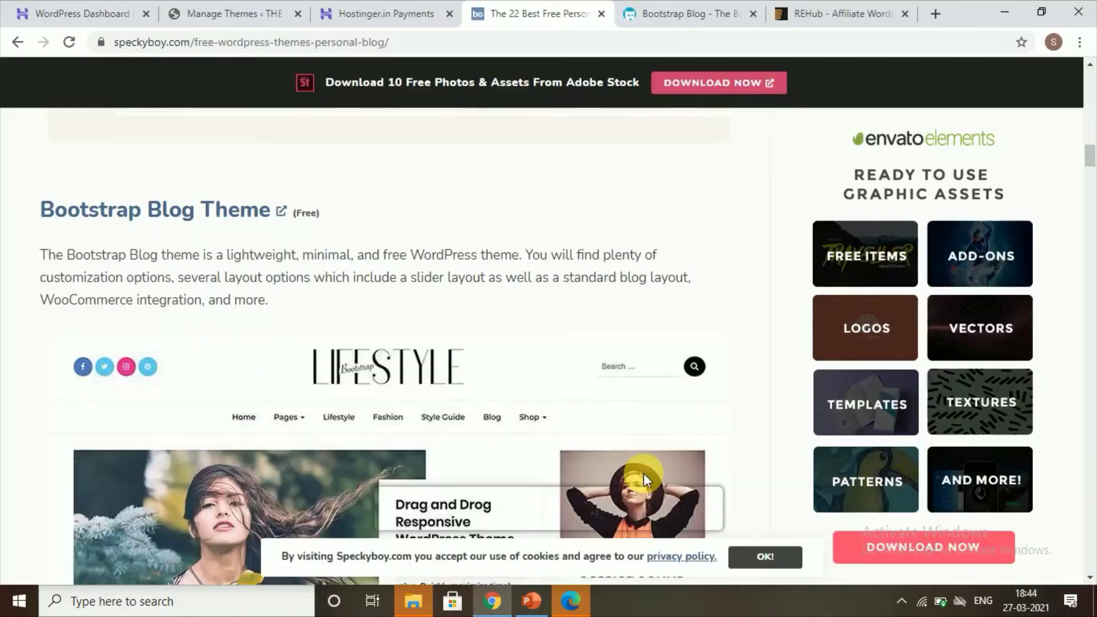
{"action": "scroll", "coordinate": [413, 269], "scroll_direction": "down", "scroll_amount": 15}
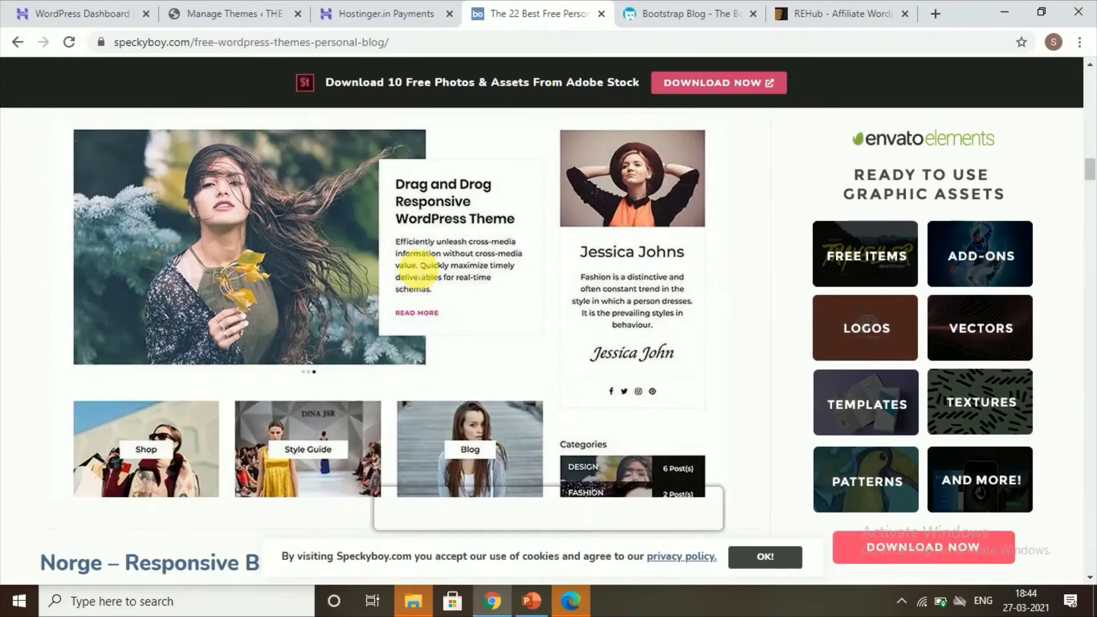
{"action": "scroll", "coordinate": [413, 268], "scroll_direction": "down", "scroll_amount": 10}
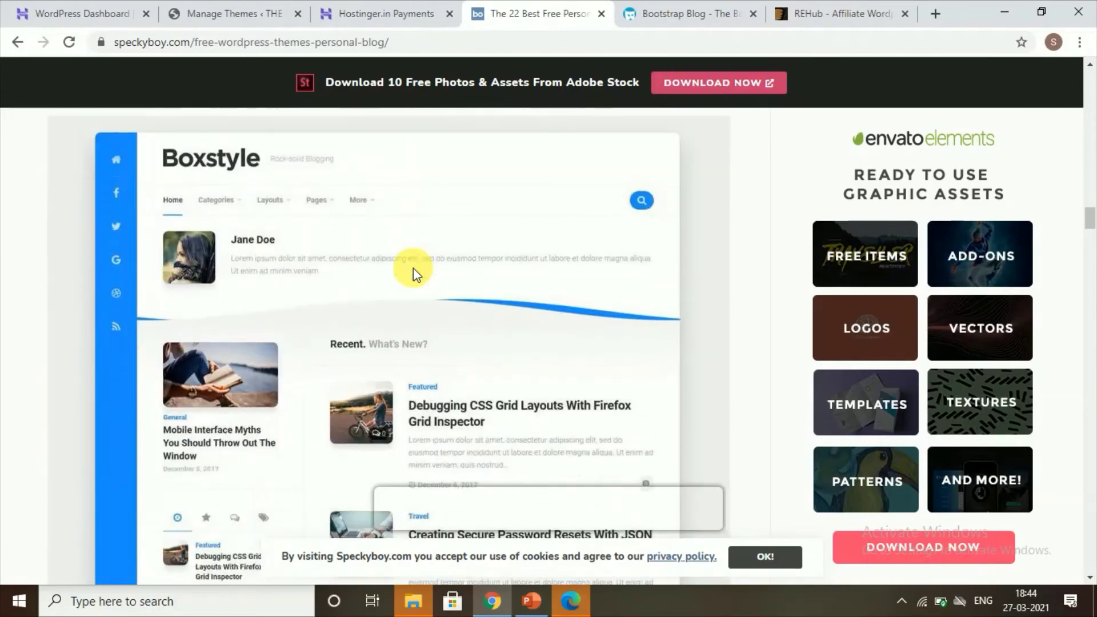
{"action": "scroll", "coordinate": [343, 371], "scroll_direction": "up", "scroll_amount": 6}
{"action": "scroll", "coordinate": [338, 357], "scroll_direction": "up", "scroll_amount": 11}
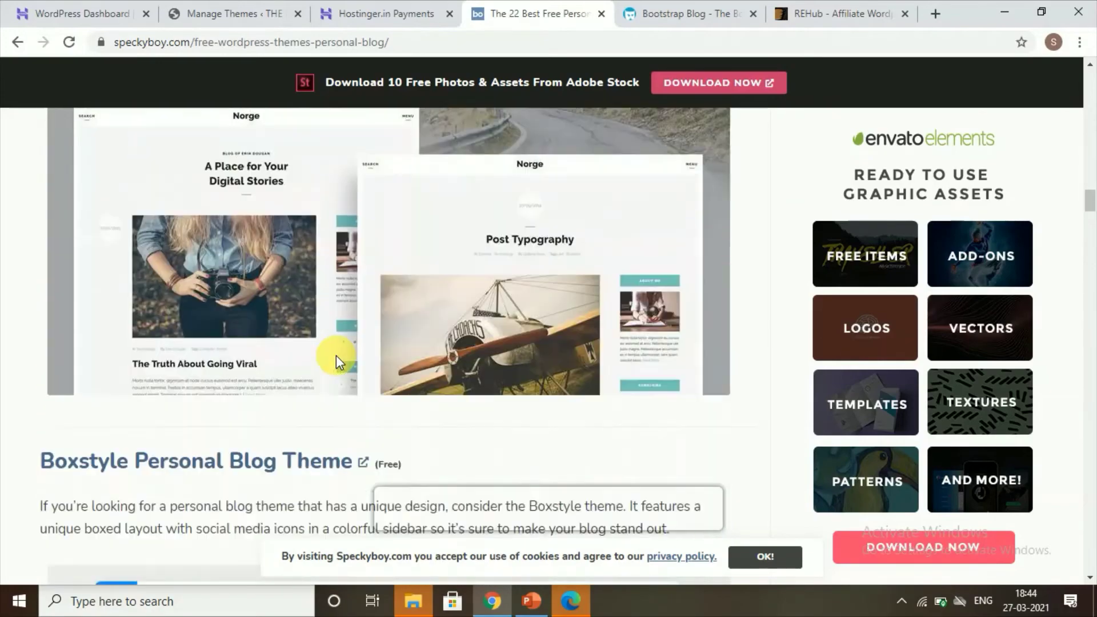
{"action": "scroll", "coordinate": [289, 320], "scroll_direction": "up", "scroll_amount": 12}
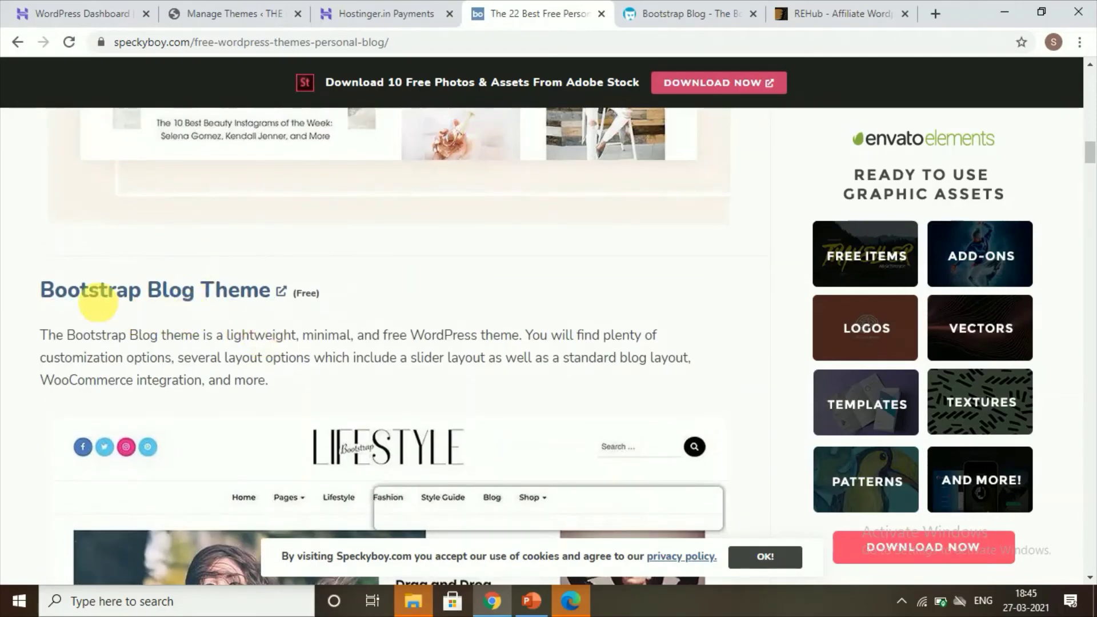
{"action": "left_click", "coordinate": [191, 301]}
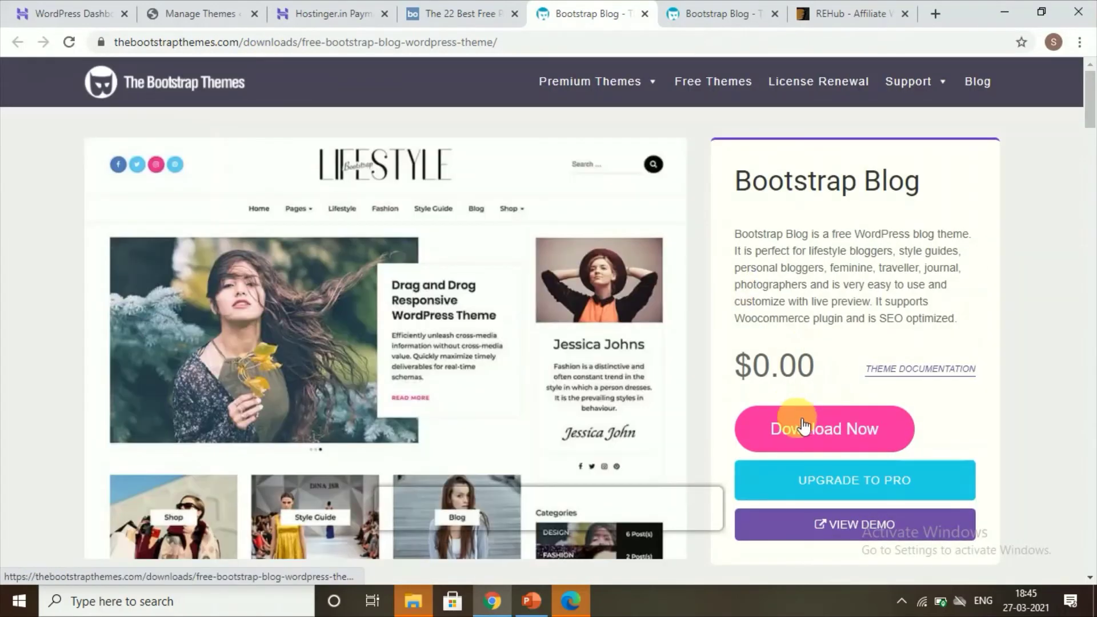
- Request the free Bootstrap Blog theme with an email address, decline the newsletter and download the theme file
{"action": "left_click", "coordinate": [812, 428]}
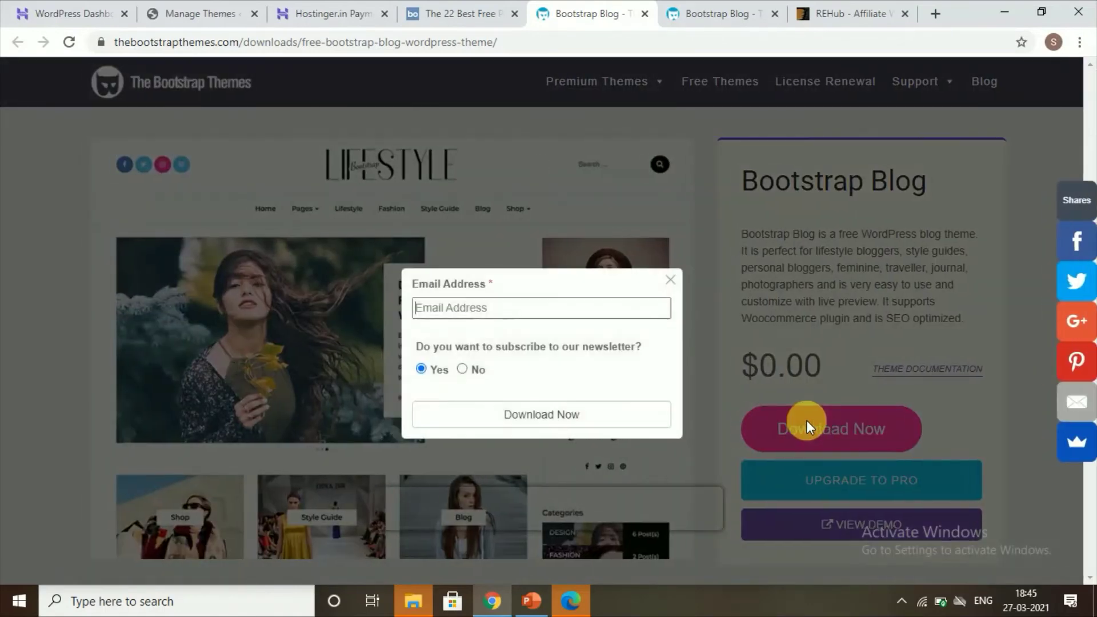
{"action": "left_click", "coordinate": [527, 309]}
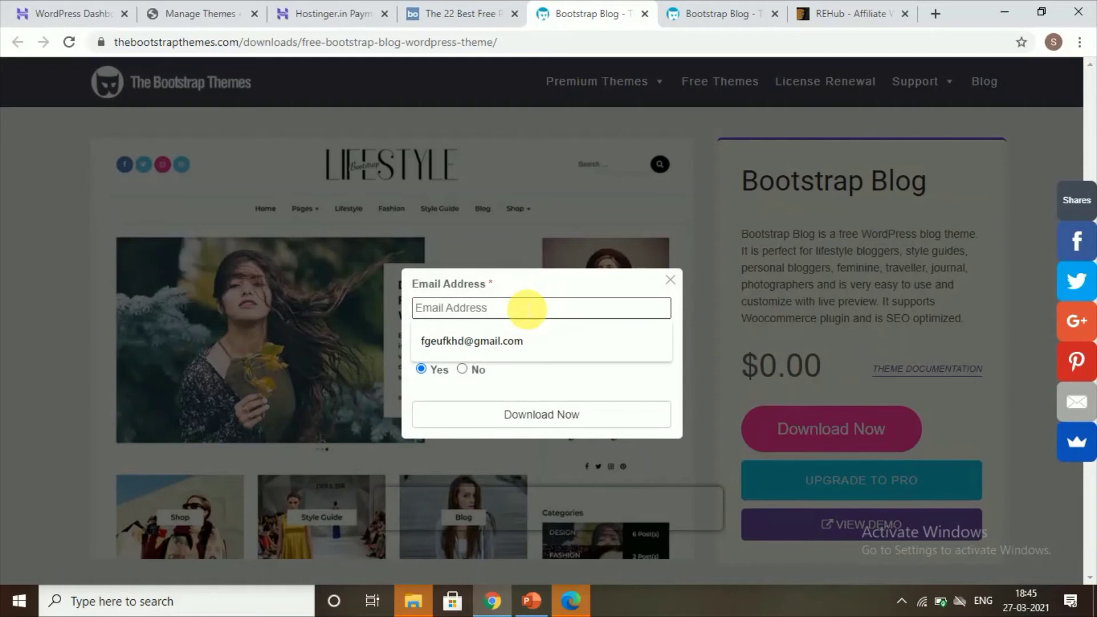
{"action": "left_click", "coordinate": [516, 342]}
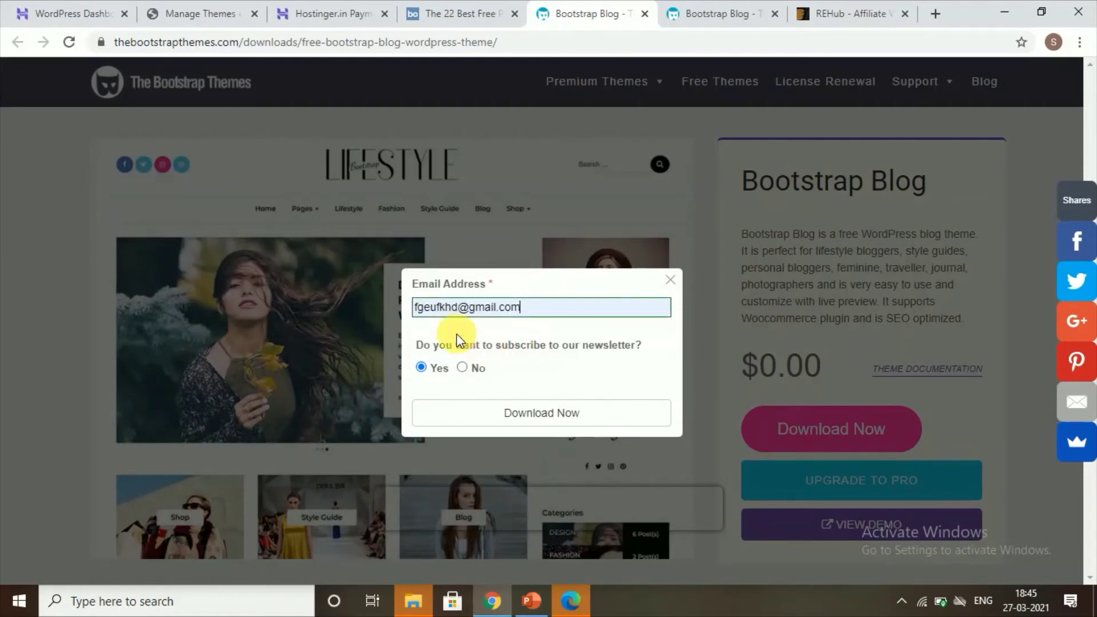
{"action": "left_click", "coordinate": [463, 367]}
{"action": "left_click", "coordinate": [533, 422]}
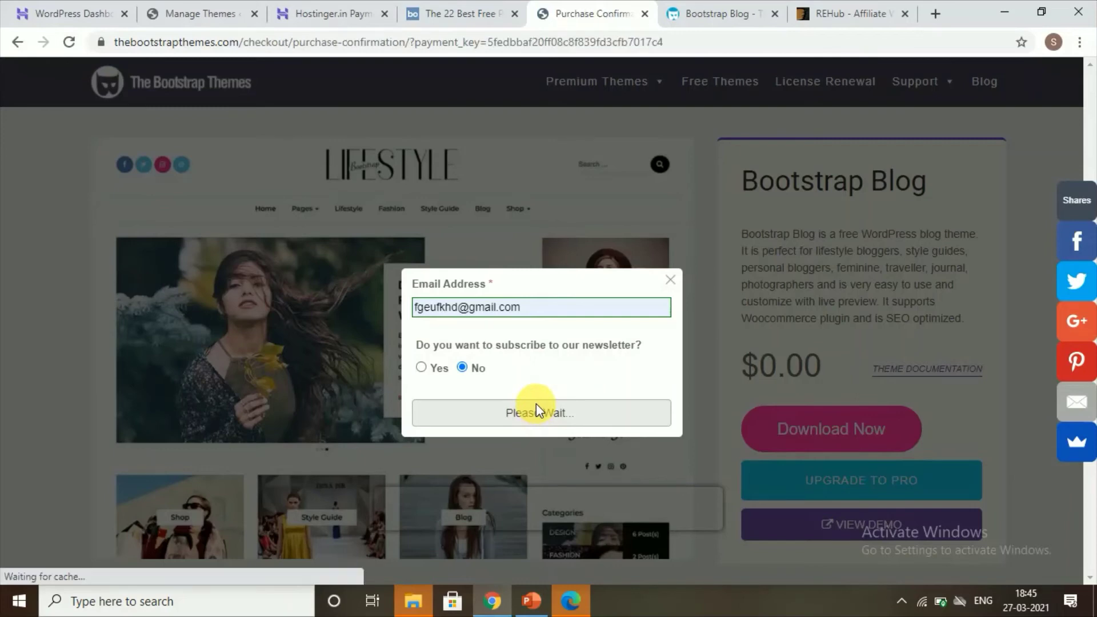
{"action": "scroll", "coordinate": [540, 400], "scroll_direction": "down", "scroll_amount": 7}
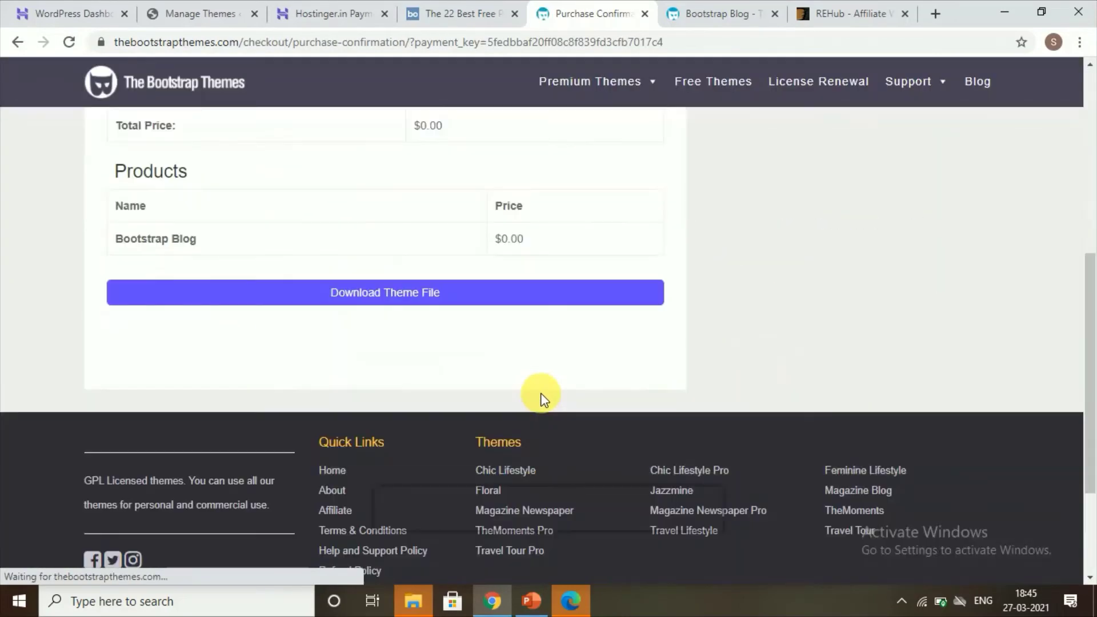
{"action": "left_click", "coordinate": [412, 294]}
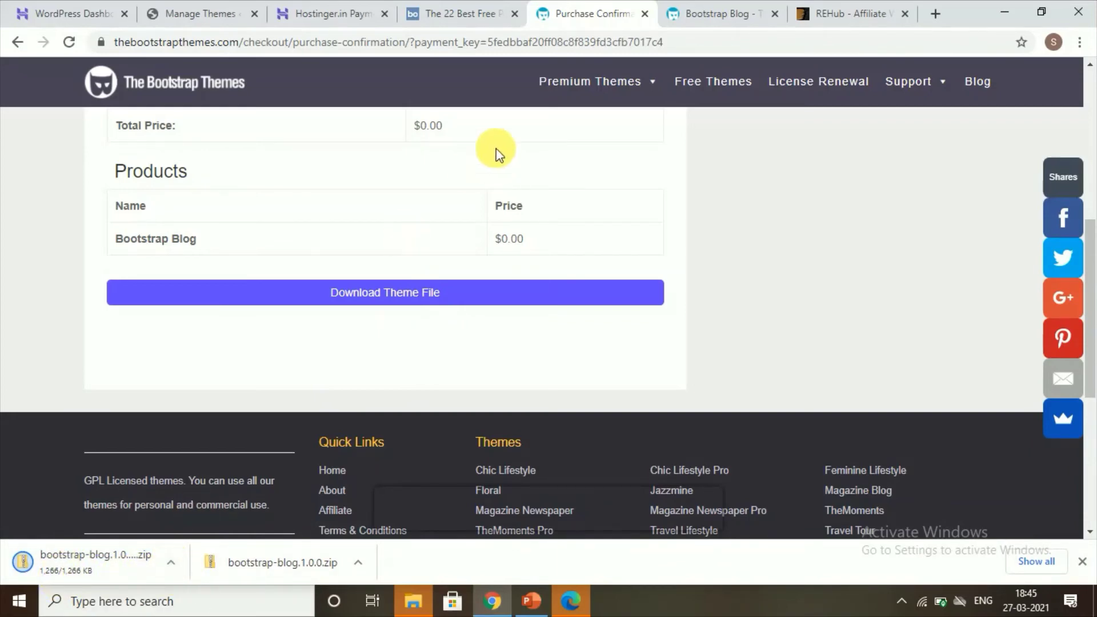
- Return to the site's WordPress Themes page and open the upload form for adding a new theme
{"action": "left_click", "coordinate": [163, 13]}
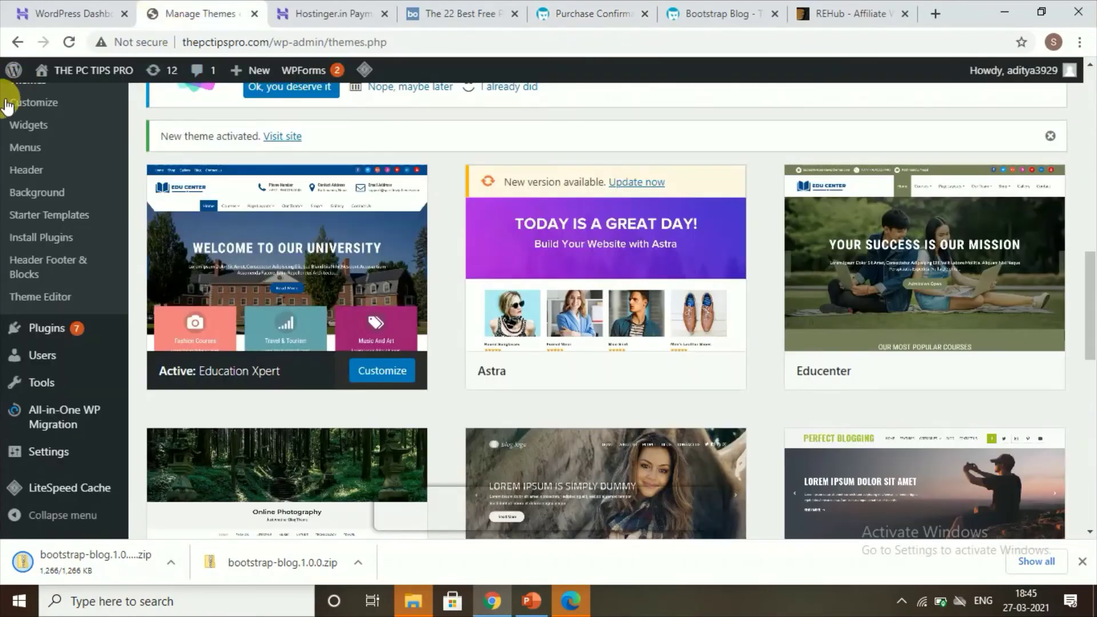
{"action": "scroll", "coordinate": [84, 163], "scroll_direction": "up", "scroll_amount": 10}
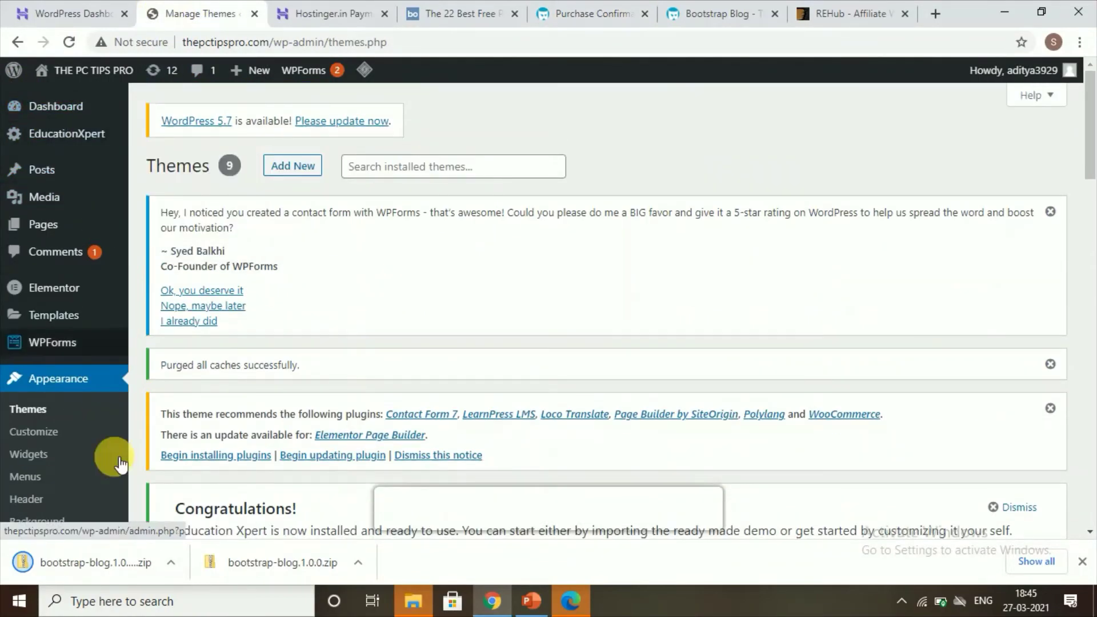
{"action": "left_click_drag", "start_coordinate": [150, 502], "coordinate": [172, 537]}
{"action": "scroll", "coordinate": [382, 355], "scroll_direction": "up", "scroll_amount": 2}
{"action": "left_click", "coordinate": [394, 289]}
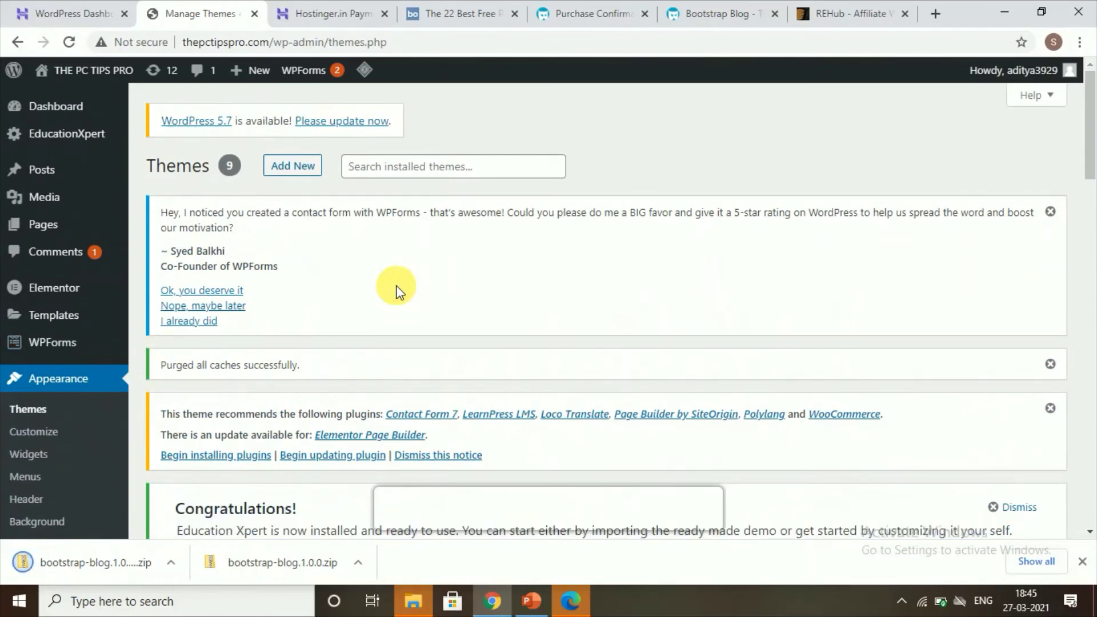
{"action": "left_click", "coordinate": [26, 382]}
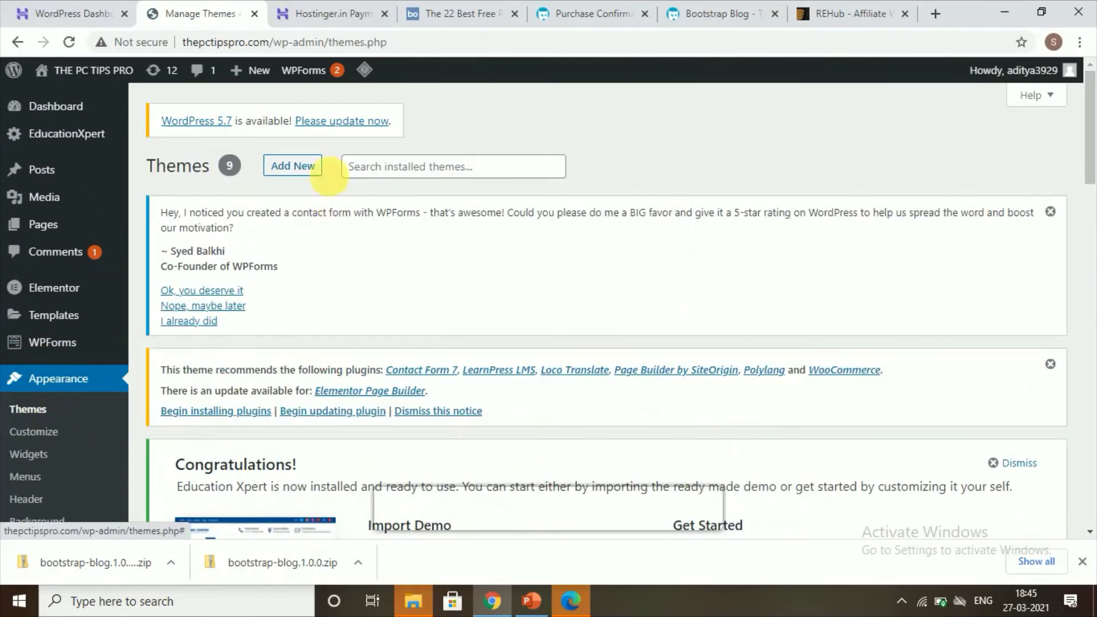
{"action": "scroll", "coordinate": [344, 272], "scroll_direction": "down", "scroll_amount": 2}
{"action": "scroll", "coordinate": [344, 272], "scroll_direction": "down", "scroll_amount": 10}
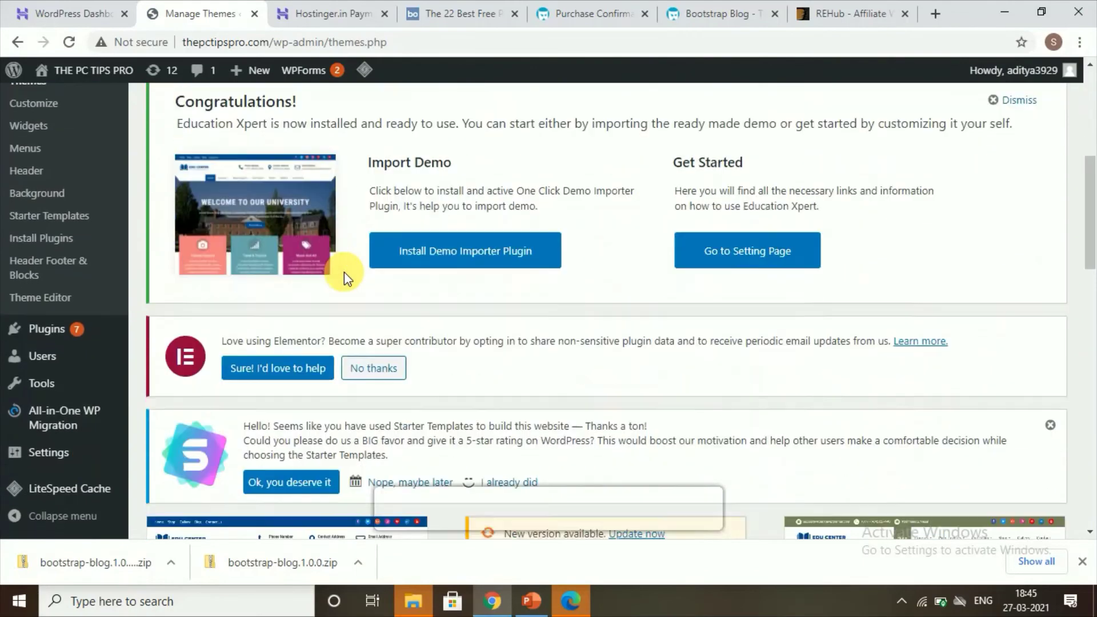
{"action": "scroll", "coordinate": [345, 277], "scroll_direction": "up", "scroll_amount": 8}
{"action": "scroll", "coordinate": [346, 278], "scroll_direction": "up", "scroll_amount": 4}
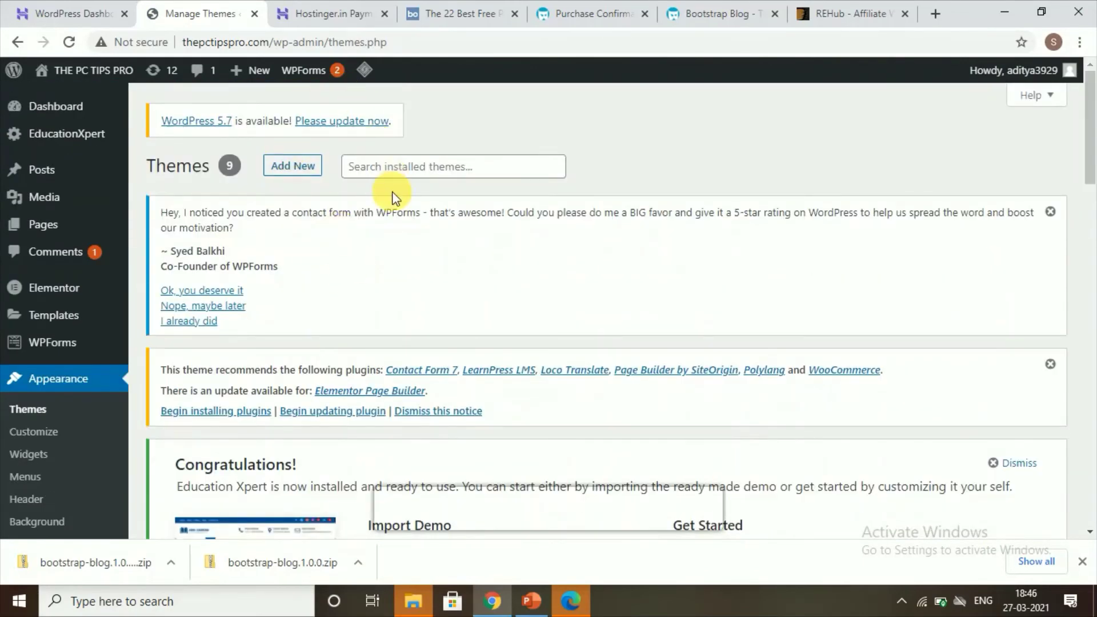
{"action": "left_click", "coordinate": [308, 170]}
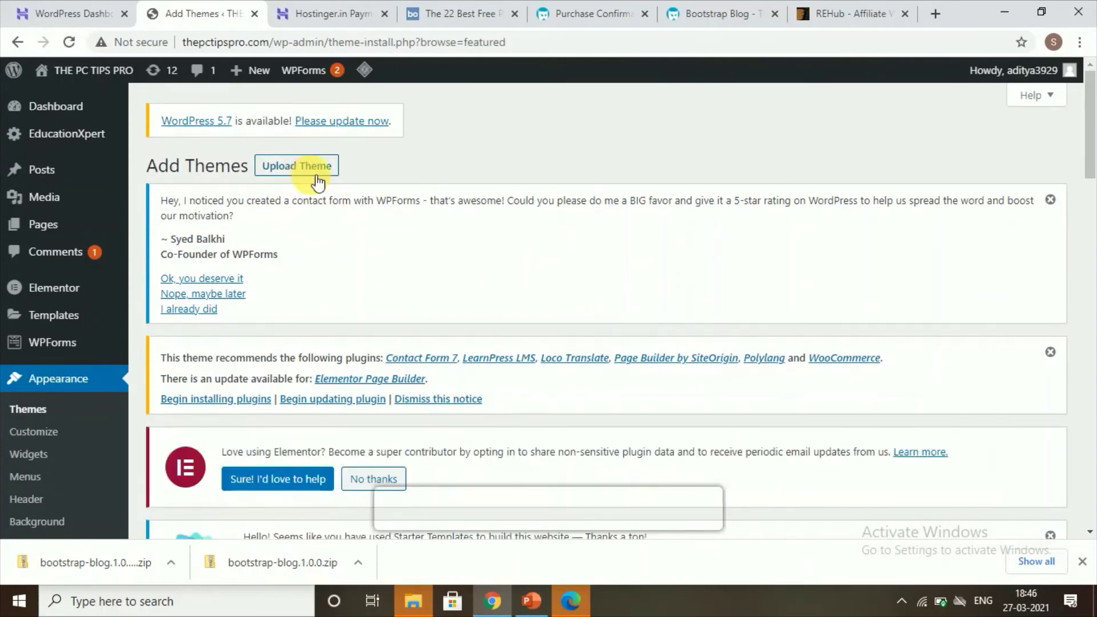
{"action": "left_click", "coordinate": [293, 175]}
{"action": "left_click", "coordinate": [314, 169]}
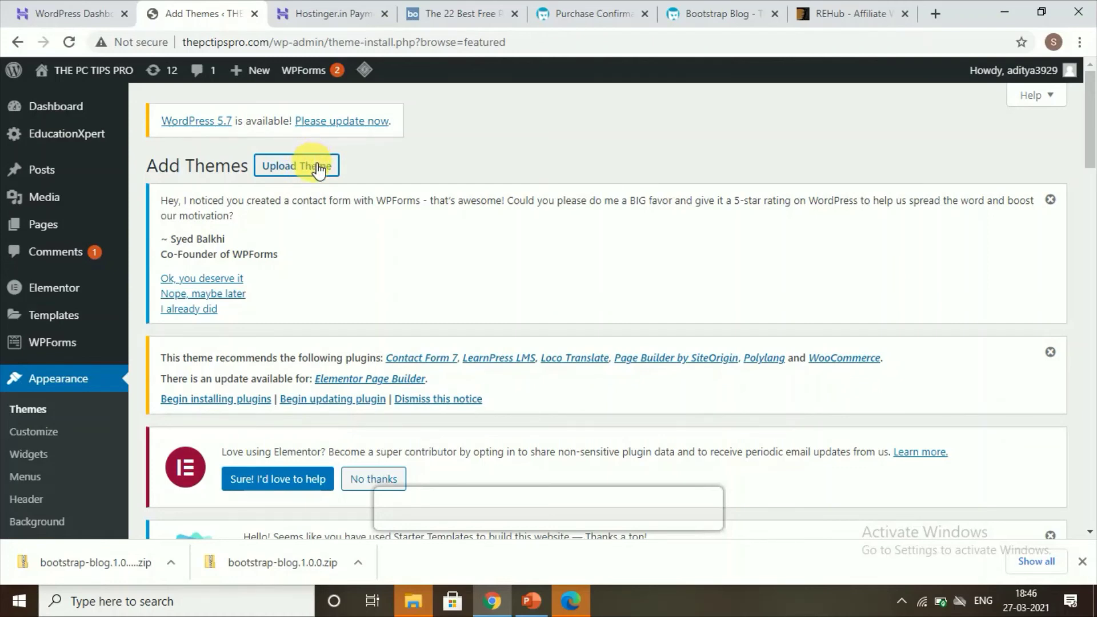
- Choose the bootstrap-blog.1.0.0 (1) zip file from Downloads and install it as a theme
{"action": "scroll", "coordinate": [319, 170], "scroll_direction": "down", "scroll_amount": 2}
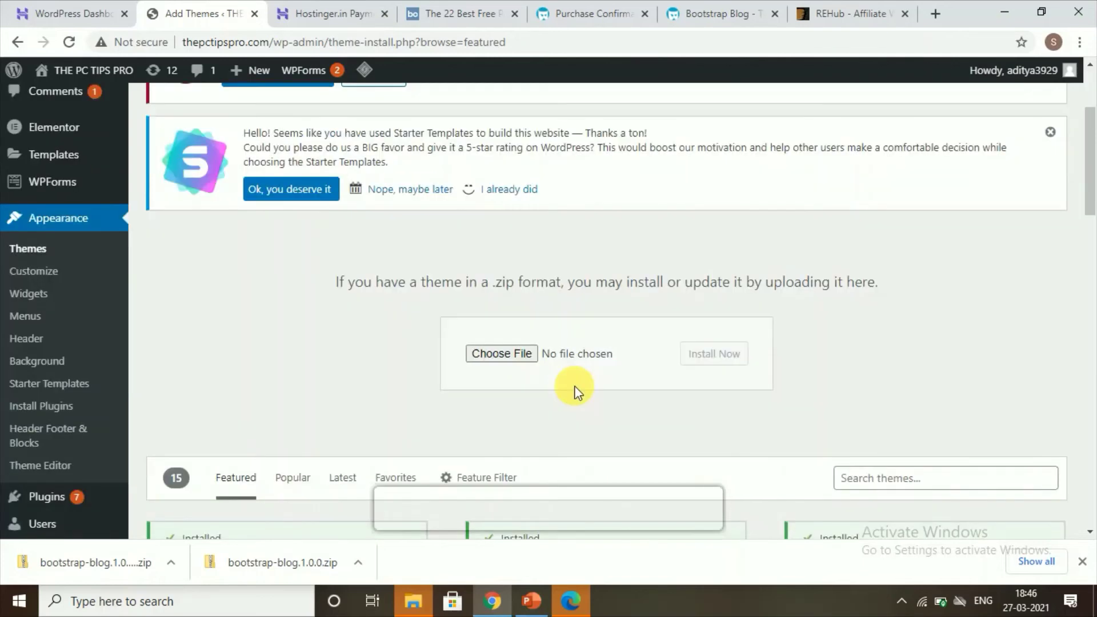
{"action": "left_click", "coordinate": [523, 352]}
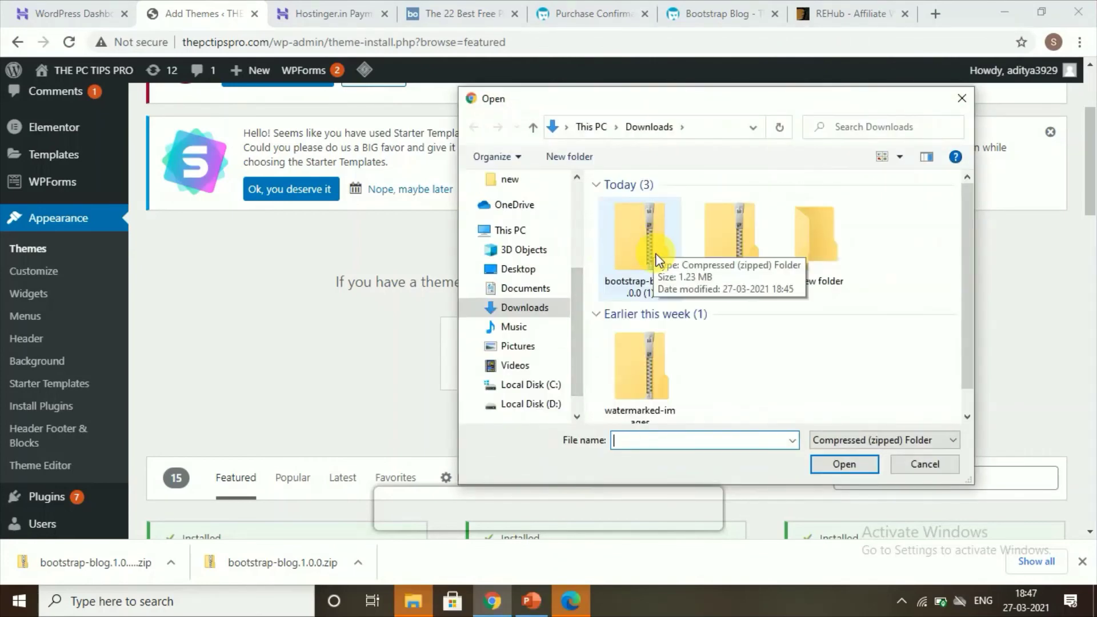
{"action": "left_click", "coordinate": [656, 253]}
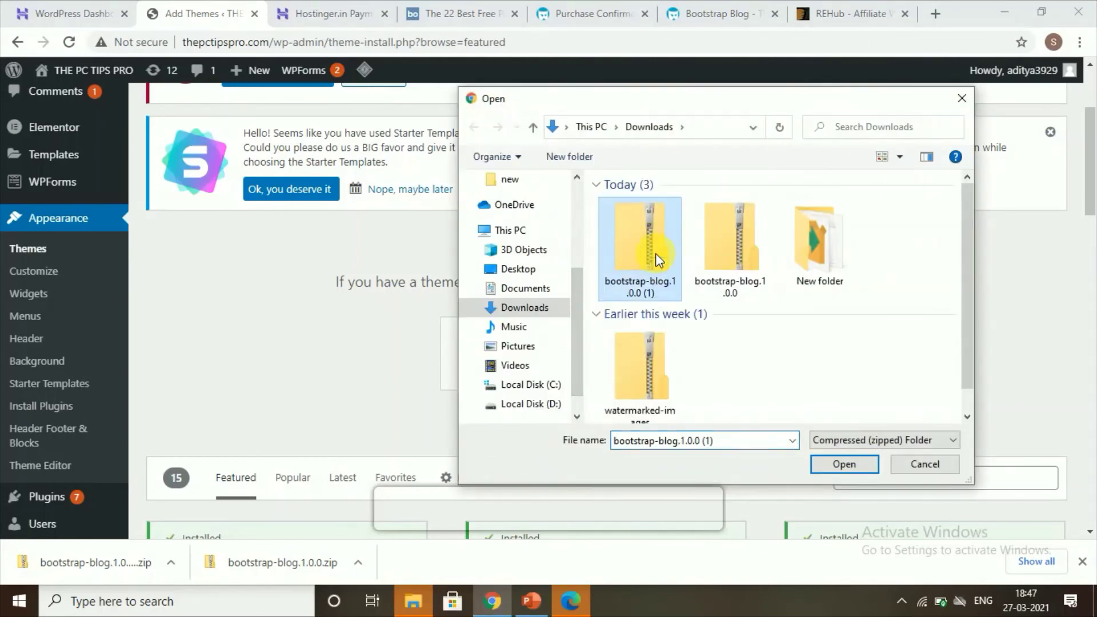
{"action": "left_click", "coordinate": [838, 464]}
{"action": "left_click", "coordinate": [702, 357]}
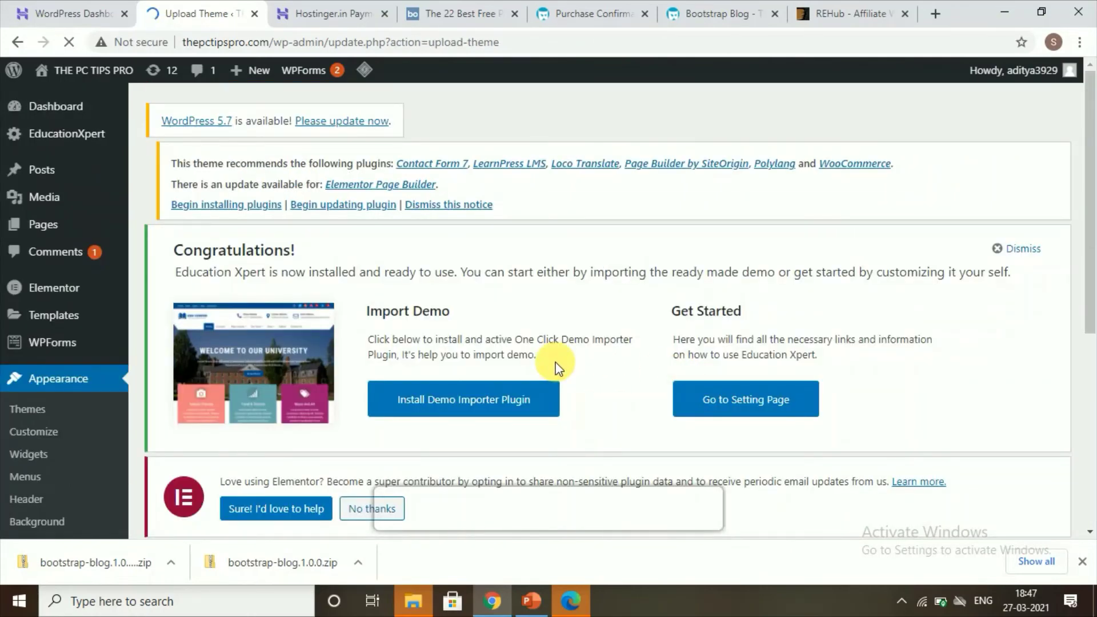
- Replace the already installed version with the uploaded theme and activate Bootstrap Blog
{"action": "scroll", "coordinate": [556, 366], "scroll_direction": "down", "scroll_amount": 3}
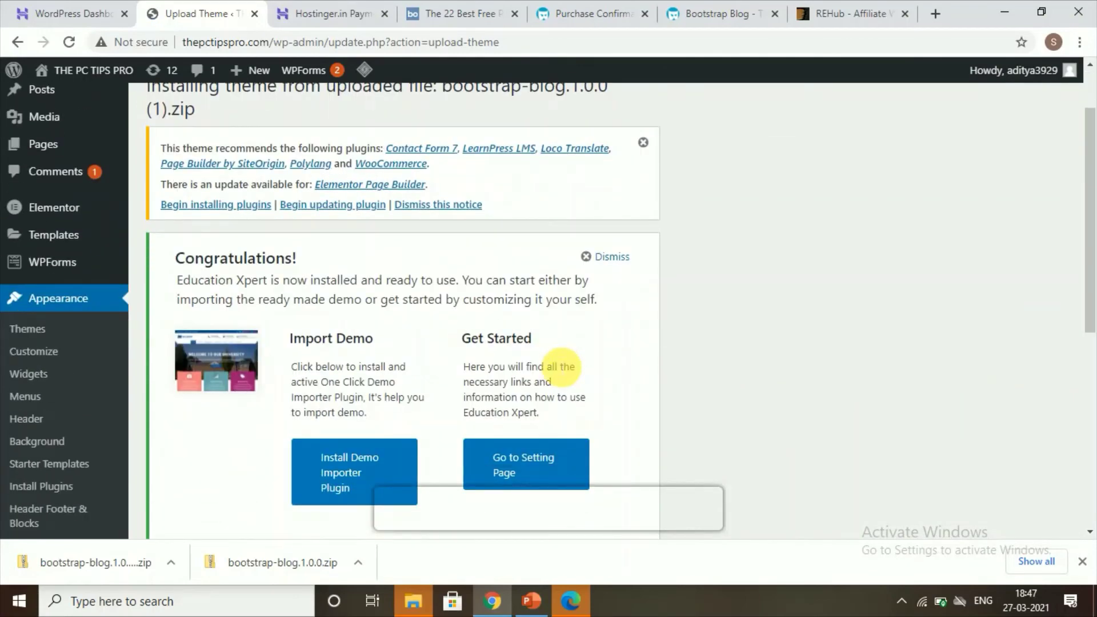
{"action": "scroll", "coordinate": [563, 366], "scroll_direction": "up", "scroll_amount": 2}
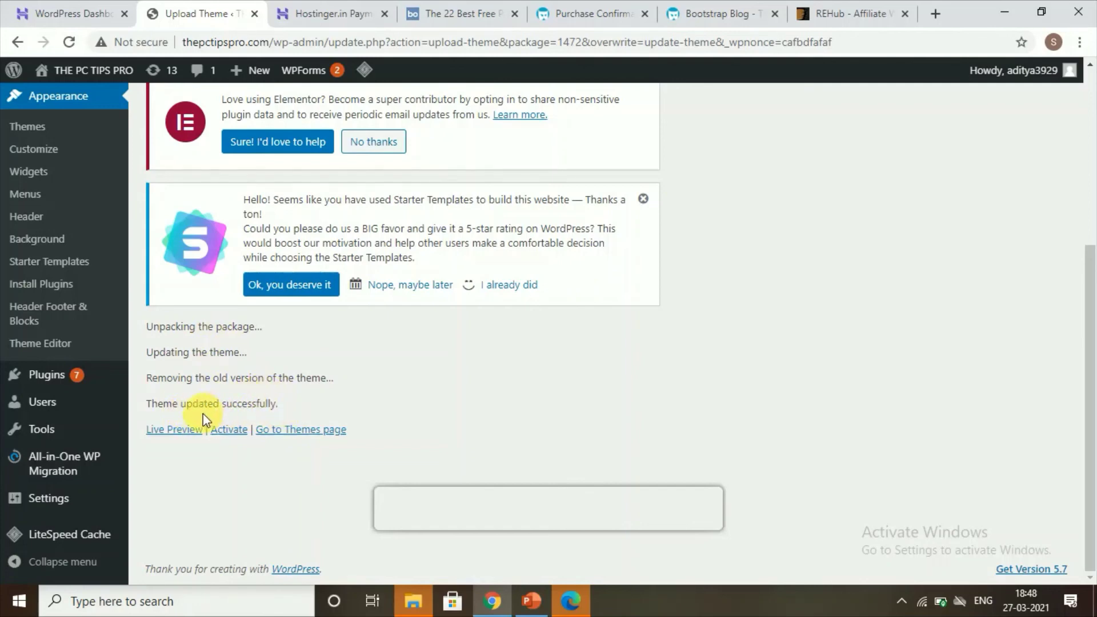
{"action": "left_click", "coordinate": [223, 434]}
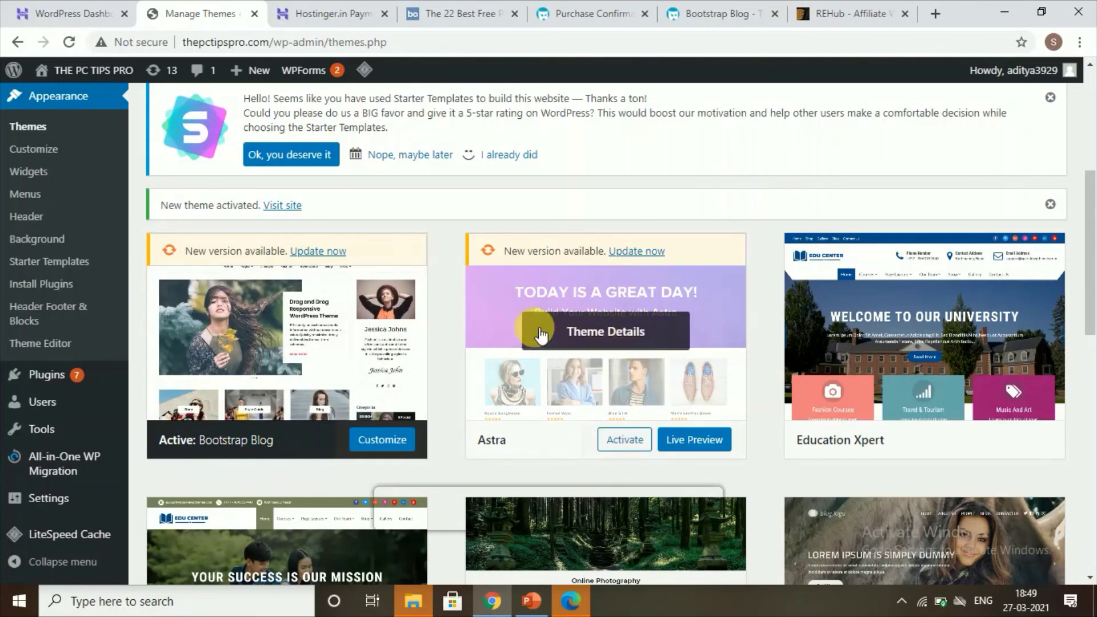
- Look through the installed themes, open the Astra theme's details and delete the theme, confirming the deletion
{"action": "scroll", "coordinate": [537, 330], "scroll_direction": "down", "scroll_amount": 8}
{"action": "scroll", "coordinate": [534, 327], "scroll_direction": "up", "scroll_amount": 3}
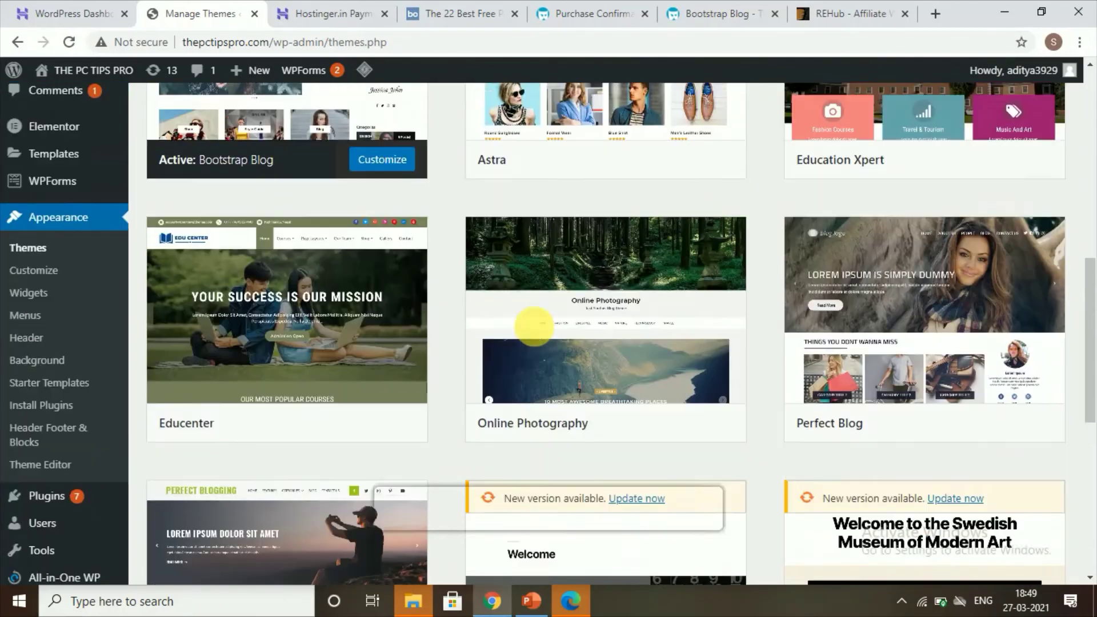
{"action": "scroll", "coordinate": [534, 327], "scroll_direction": "up", "scroll_amount": 4}
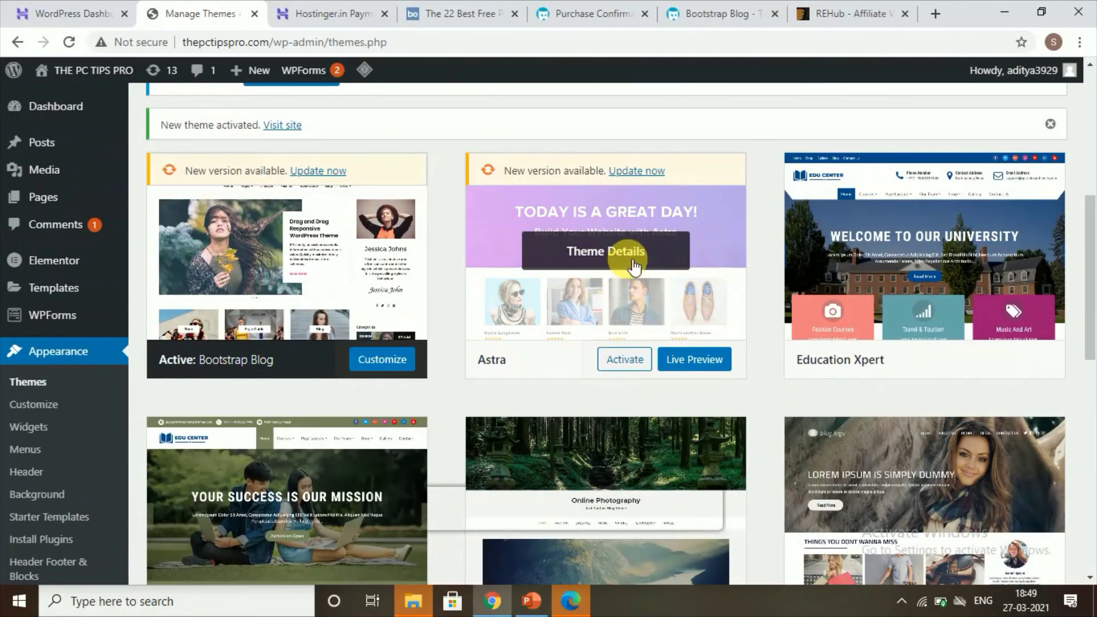
{"action": "left_click", "coordinate": [663, 302]}
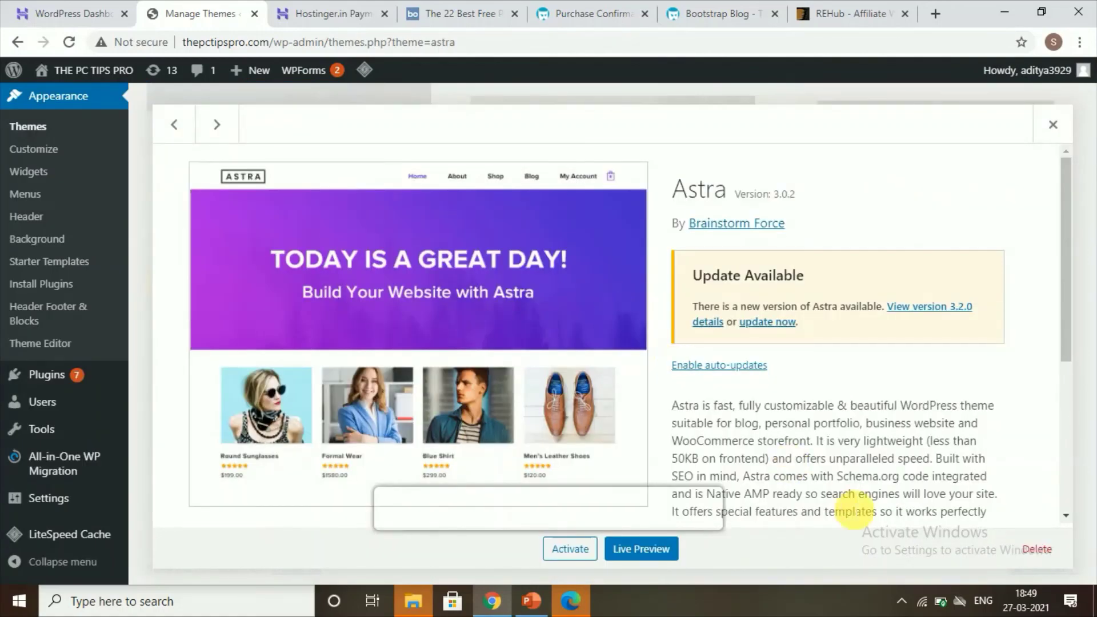
{"action": "left_click", "coordinate": [1039, 551]}
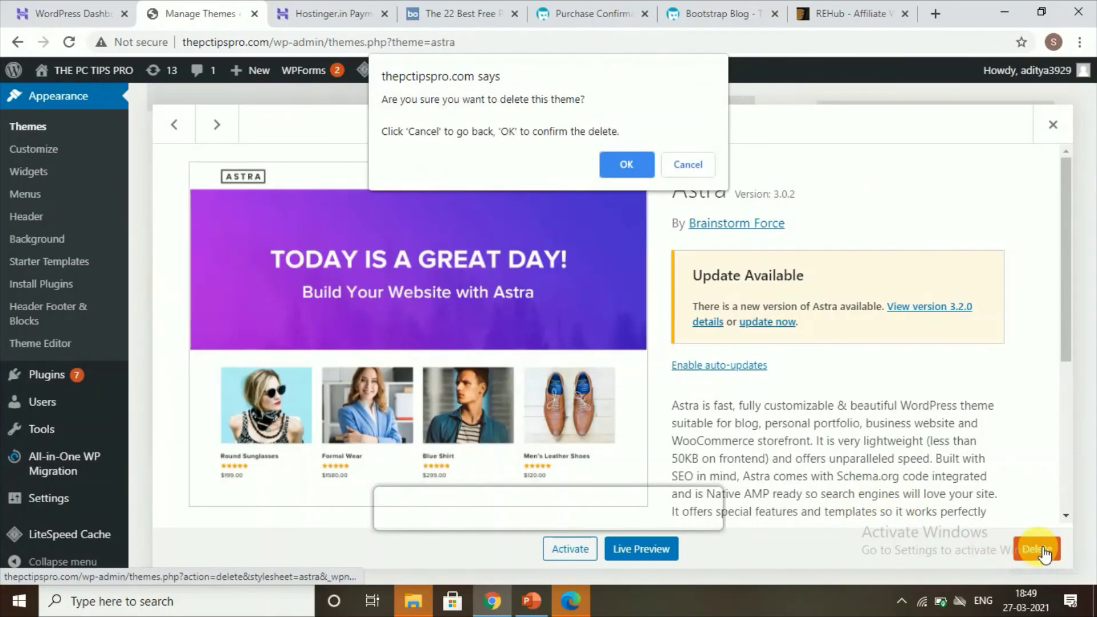
{"action": "left_click", "coordinate": [614, 158]}
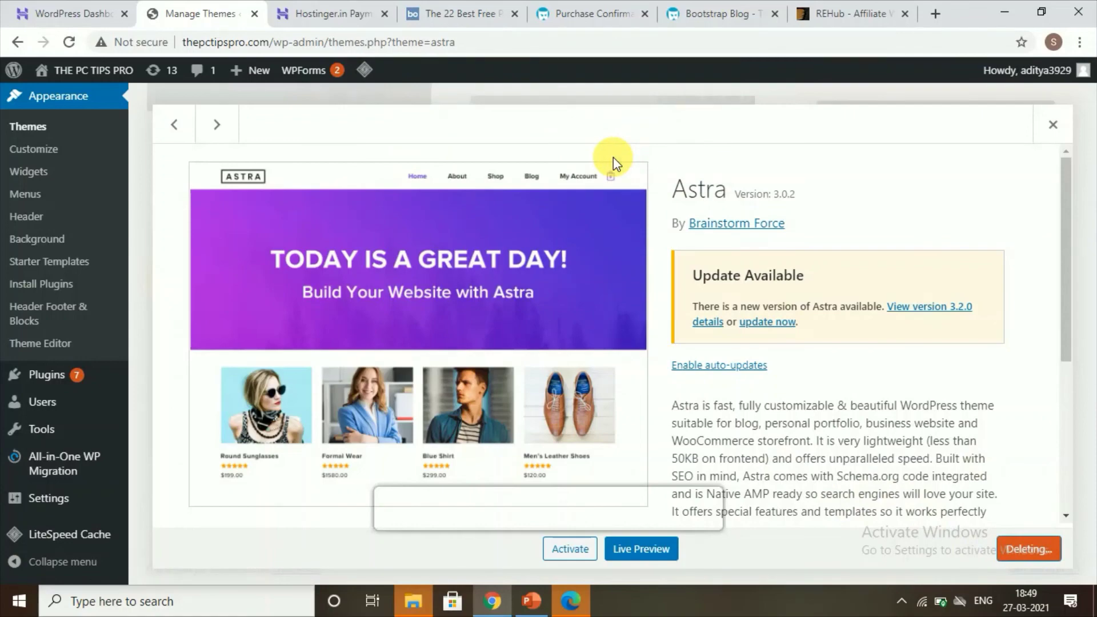